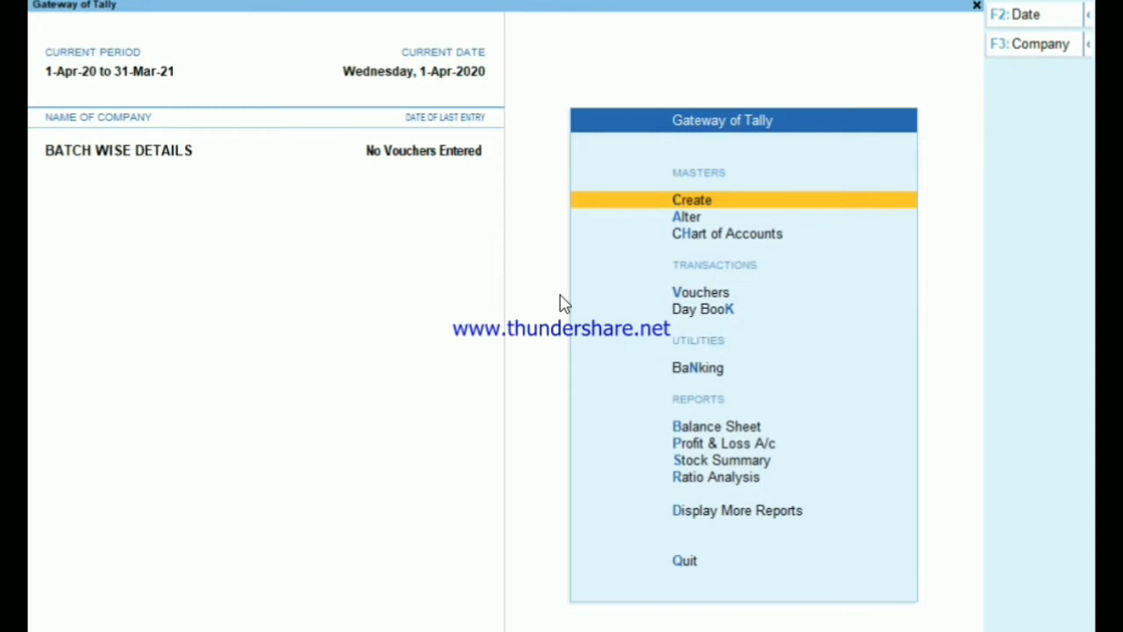
# - Enable batches in the inventory features of the BATCH WISE DETAILS company
pyautogui.press('F11')
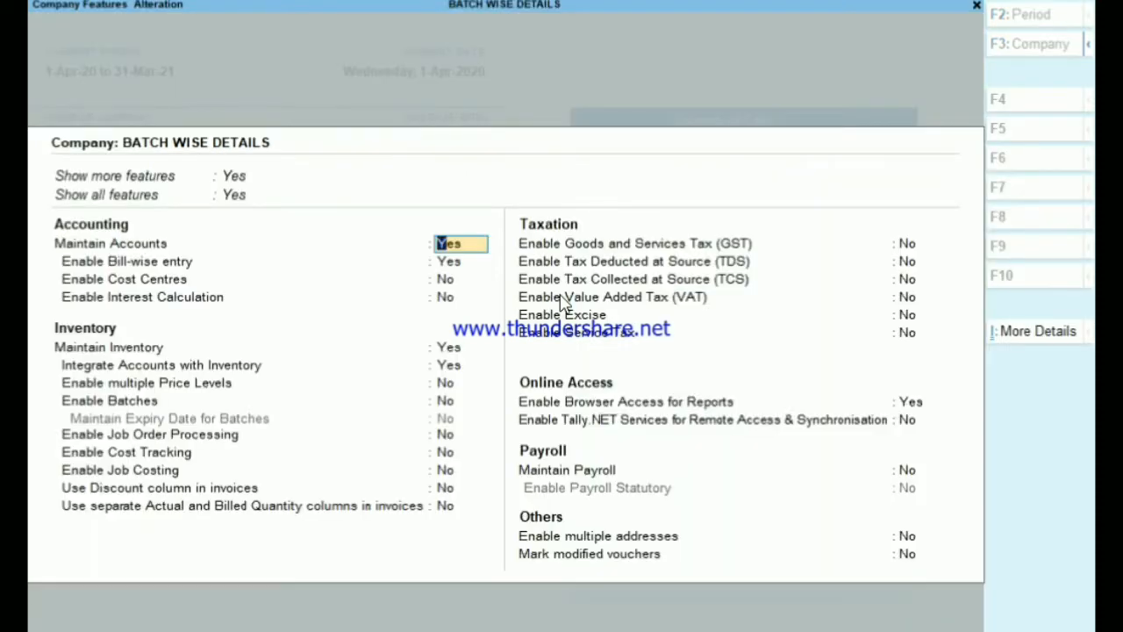
pyautogui.press('Return')
pyautogui.press('Return')
pyautogui.press('Return')
pyautogui.press('Return')
pyautogui.press('Return')
pyautogui.press('Return')
pyautogui.press('Return')
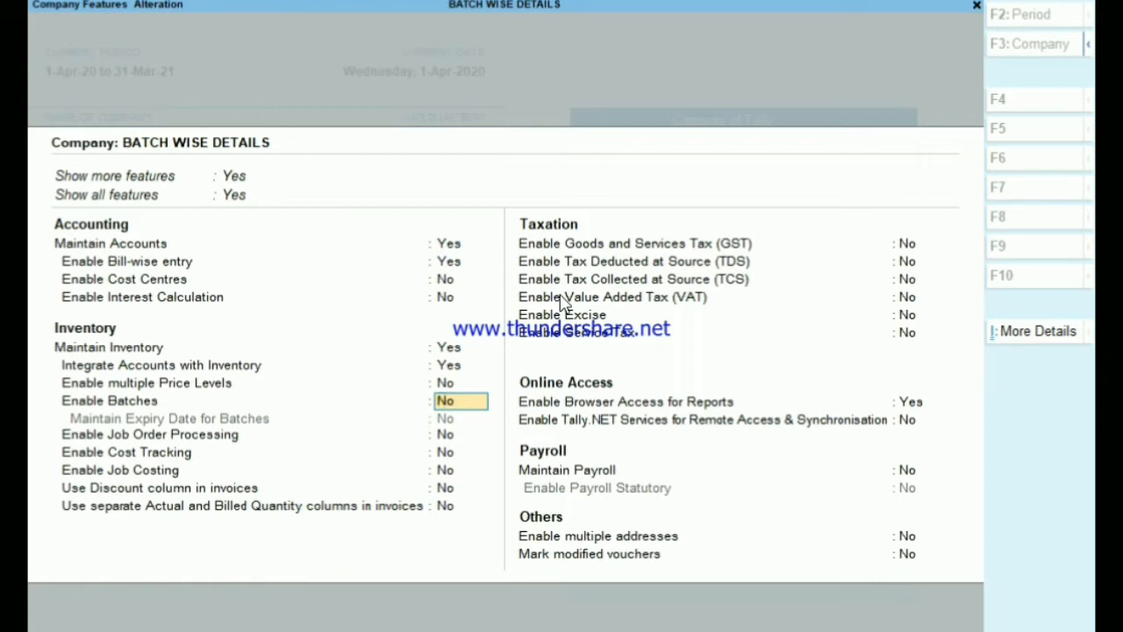
pyautogui.press('y')
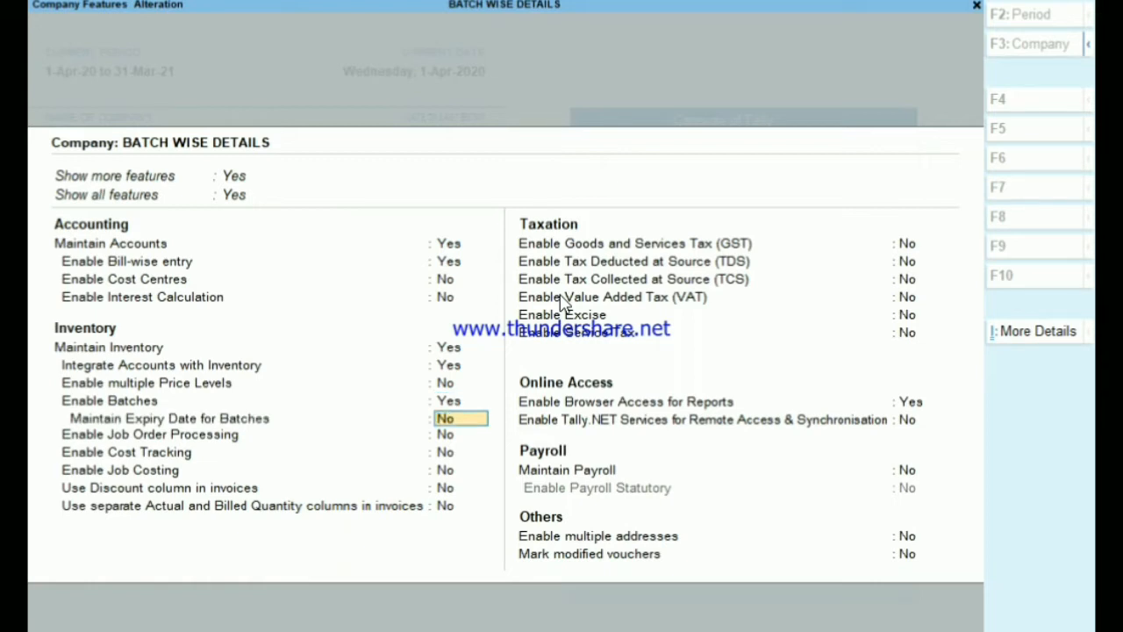
# - Enable maintaining expiry dates for batches, keep the remaining company features as they are, and save them
pyautogui.write('Y')
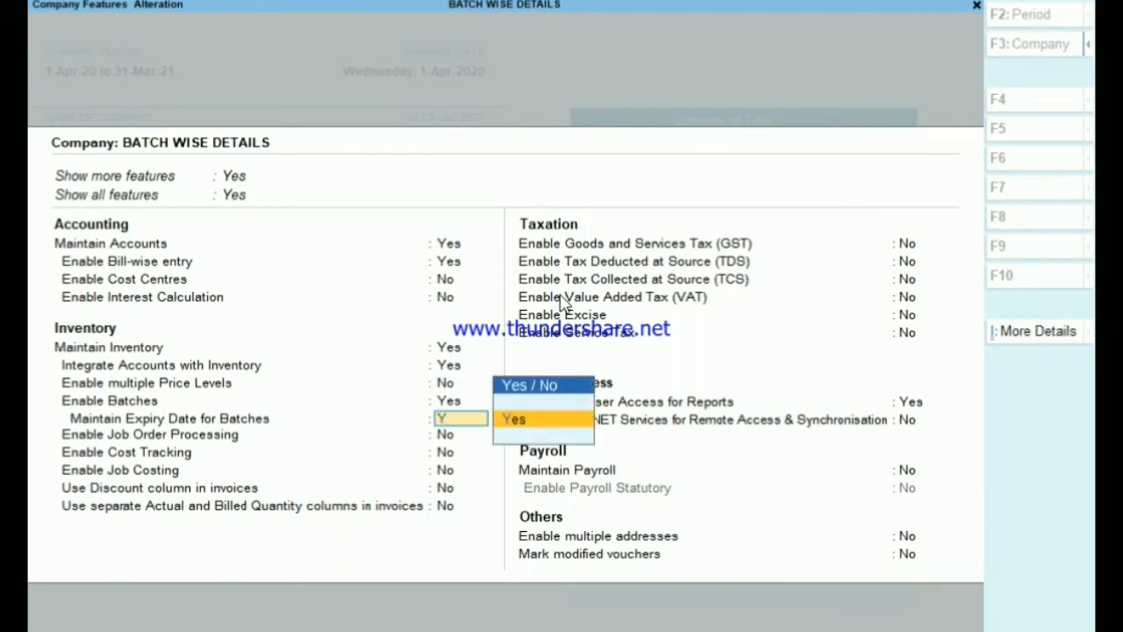
pyautogui.press('Return')
pyautogui.press('Return')
pyautogui.press('Return')
pyautogui.press('Return')
pyautogui.press('Return')
pyautogui.press('Return')
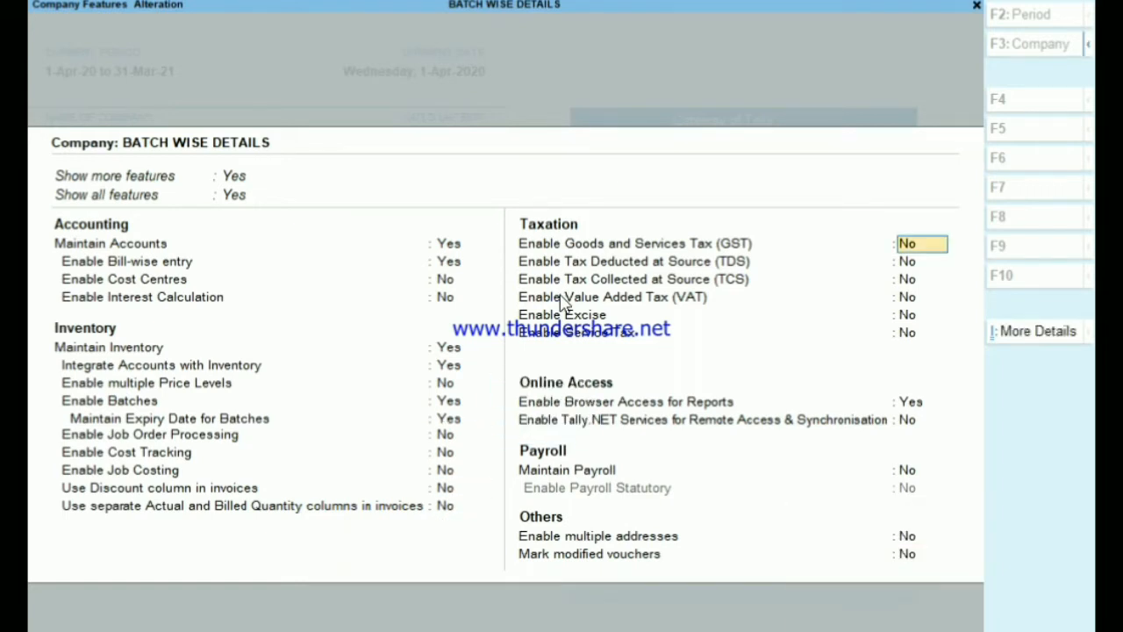
pyautogui.press('Return')
pyautogui.press('Return')
pyautogui.press('Return')
pyautogui.press('Return')
pyautogui.press('Return')
pyautogui.press('Return')
pyautogui.press('Return')
pyautogui.press('Return')
pyautogui.press('Return')
pyautogui.press('Return')
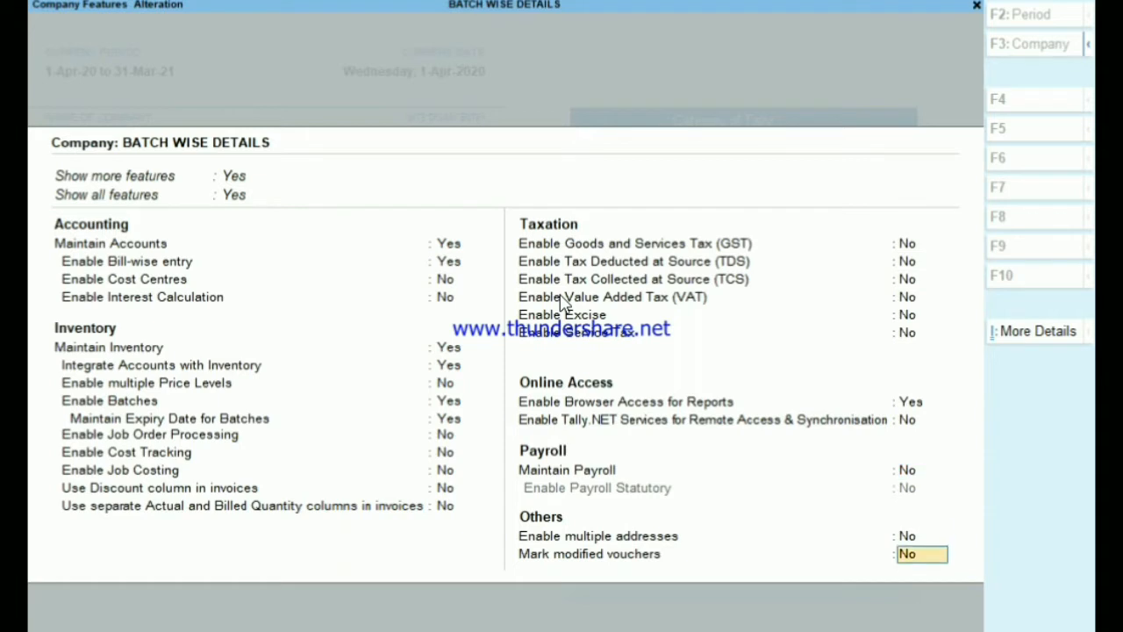
pyautogui.press('Return')
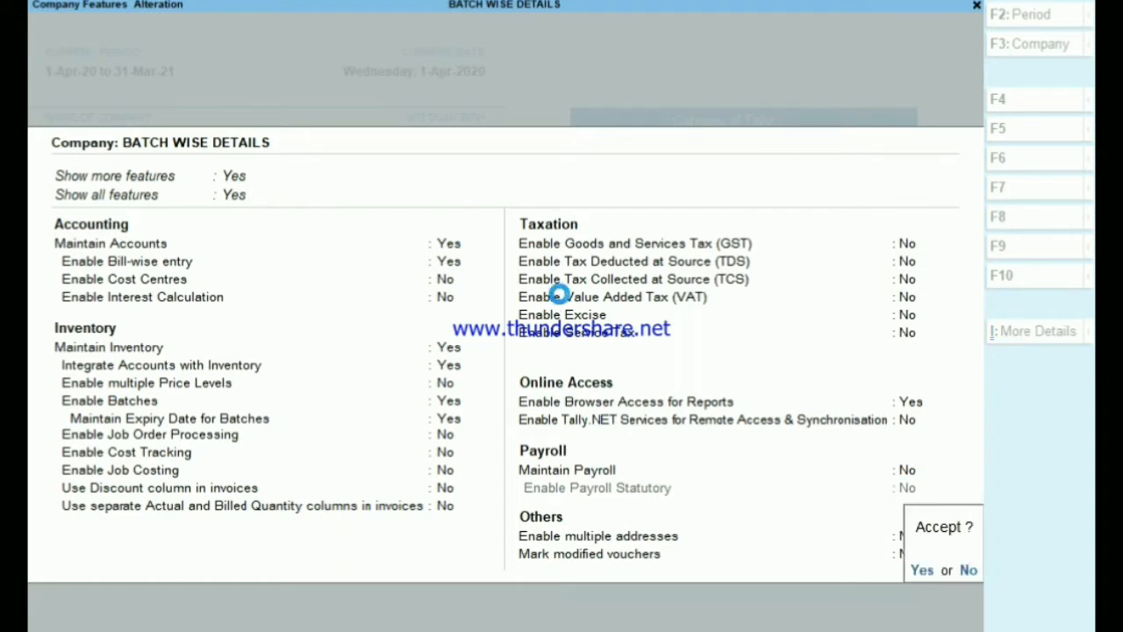
pyautogui.press('Return')
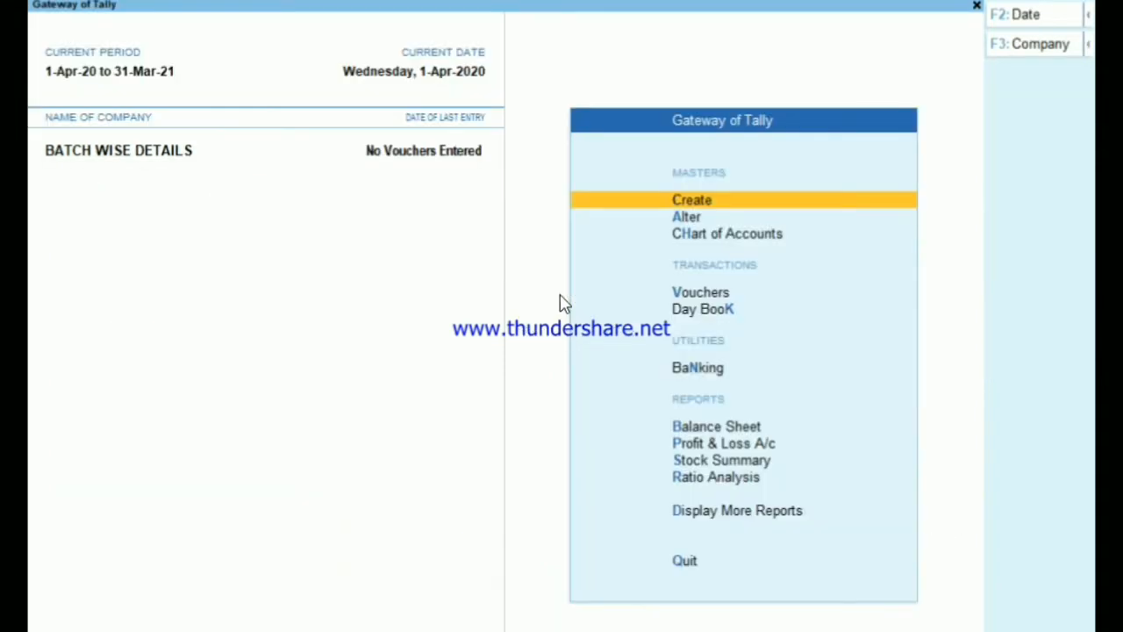
# - Start a purchase voucher with supplier invoice number 1245 dated 1-Apr-20, party account Cash and purchase ledger PURCHASE
pyautogui.press('Down')
pyautogui.press('Down')
pyautogui.press('Down')
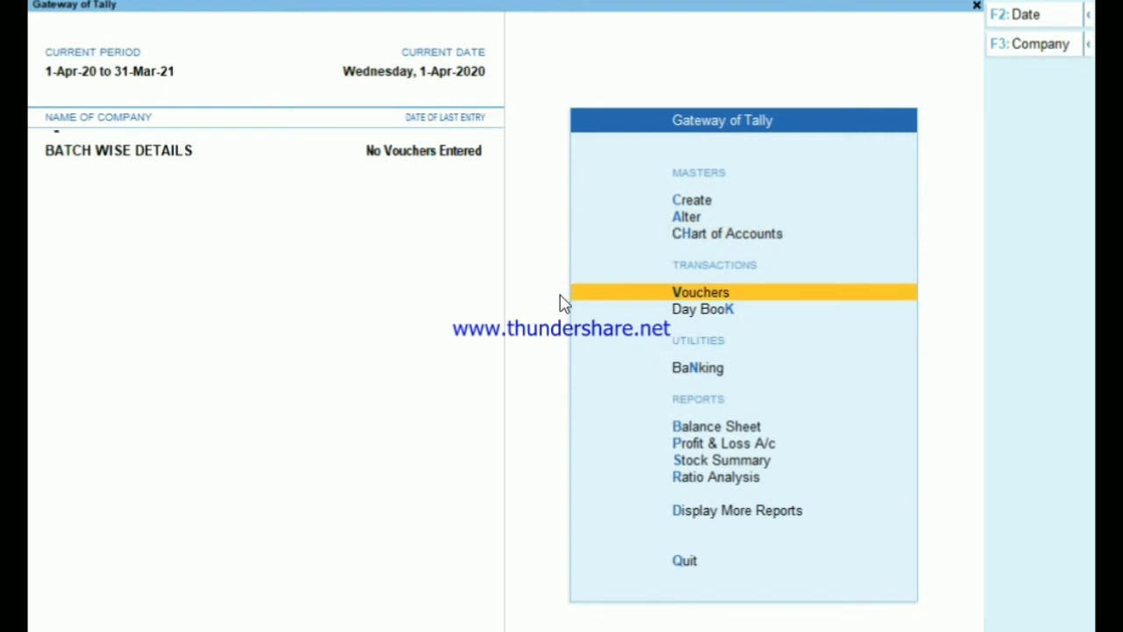
pyautogui.press('Return')
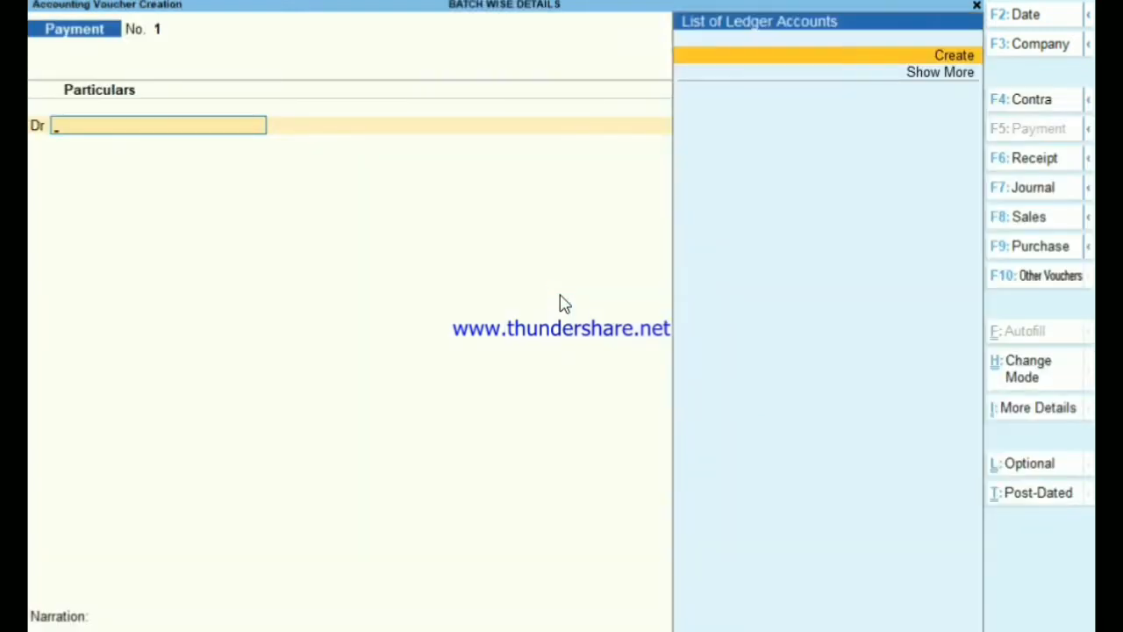
pyautogui.press('F8')
pyautogui.press('F9')
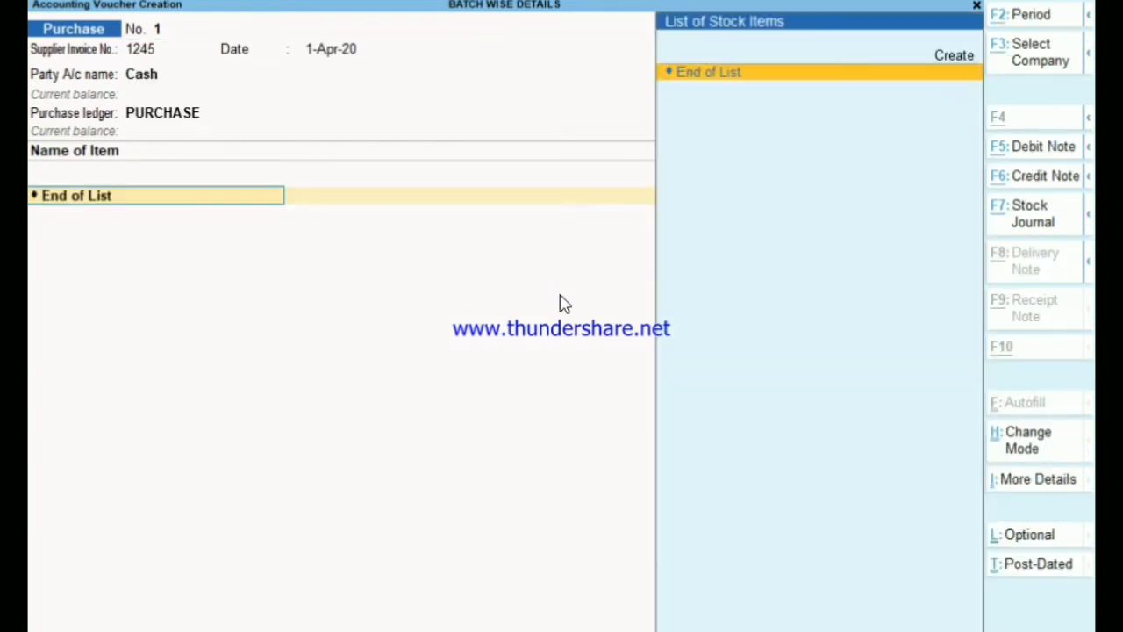
# - Create a stock item named TOMATO SOOS under Primary with BOTLS as its unit
pyautogui.hotkey('alt', 'c')
pyautogui.write('TO')
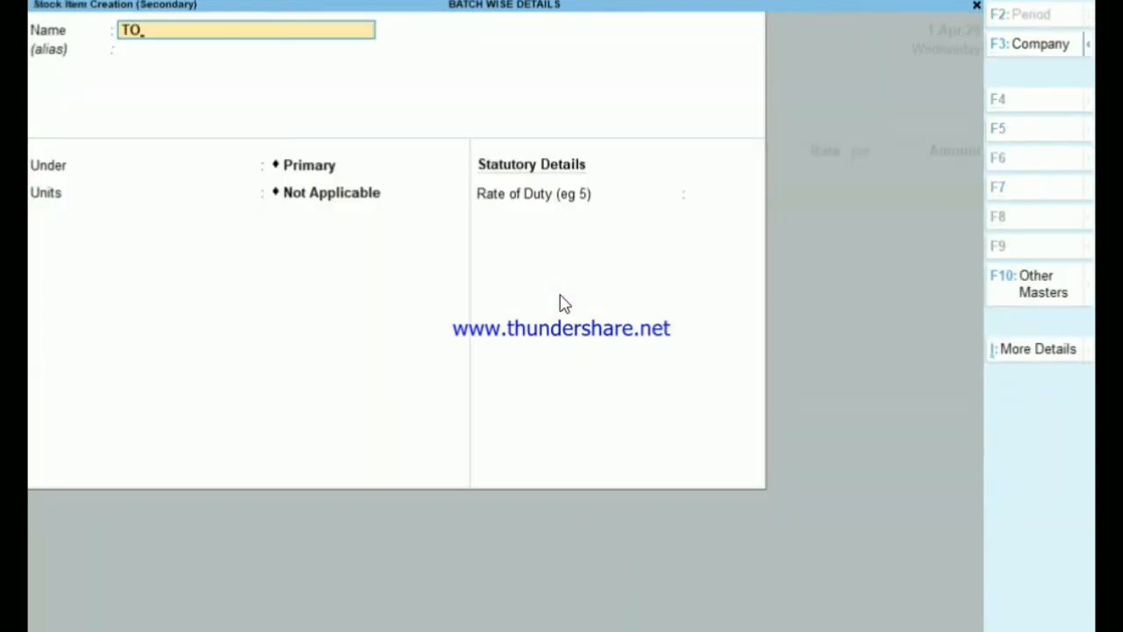
pyautogui.write('MATO SOOS')
pyautogui.press('Return')
pyautogui.press('Return')
pyautogui.press('Return')
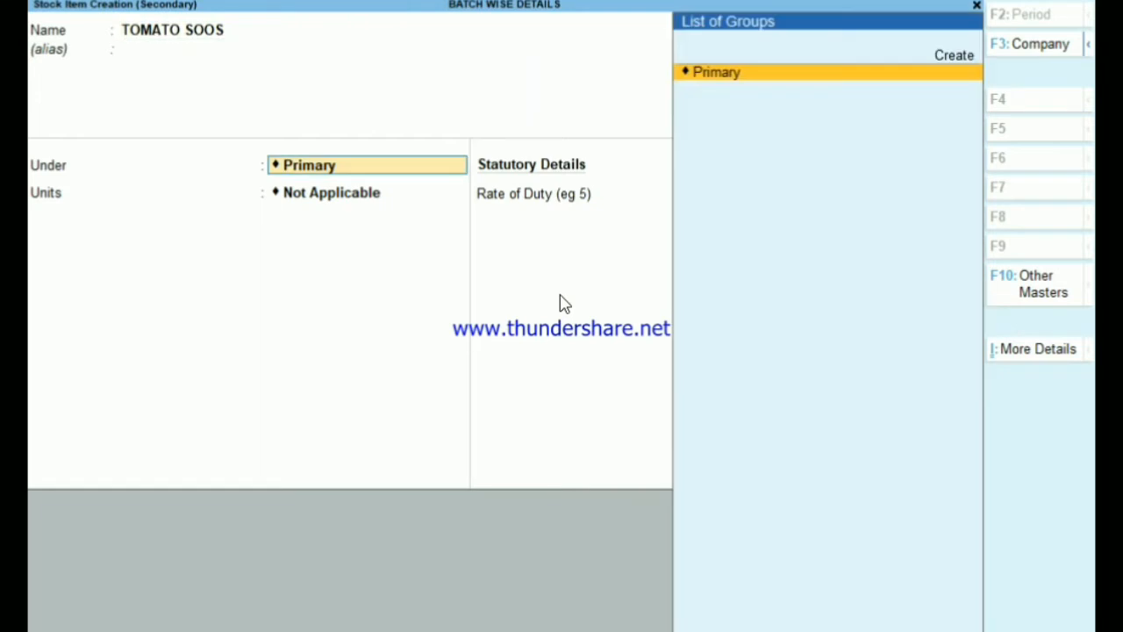
pyautogui.write('BOTLS')
pyautogui.press('Return')
pyautogui.press('Return')
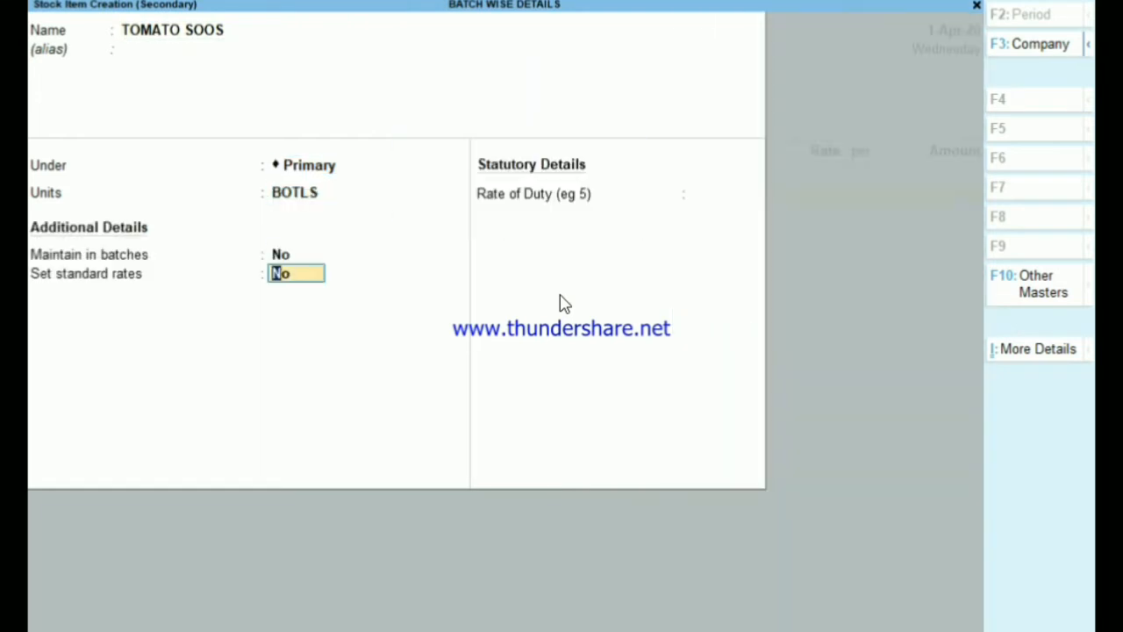
# - Set TOMATO SOOS to be maintained in batches with manufacturing date tracking and expiry dates, and save the stock item
pyautogui.press('Return')
pyautogui.press('BackSpace')
pyautogui.press('BackSpace')
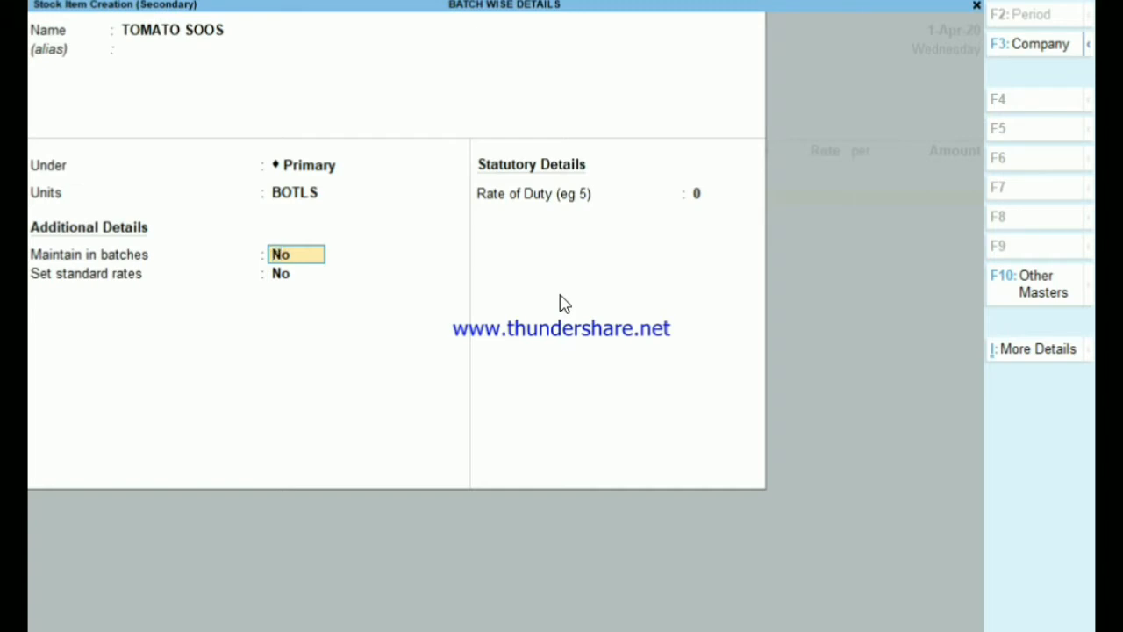
pyautogui.write('Y')
pyautogui.press('Return')
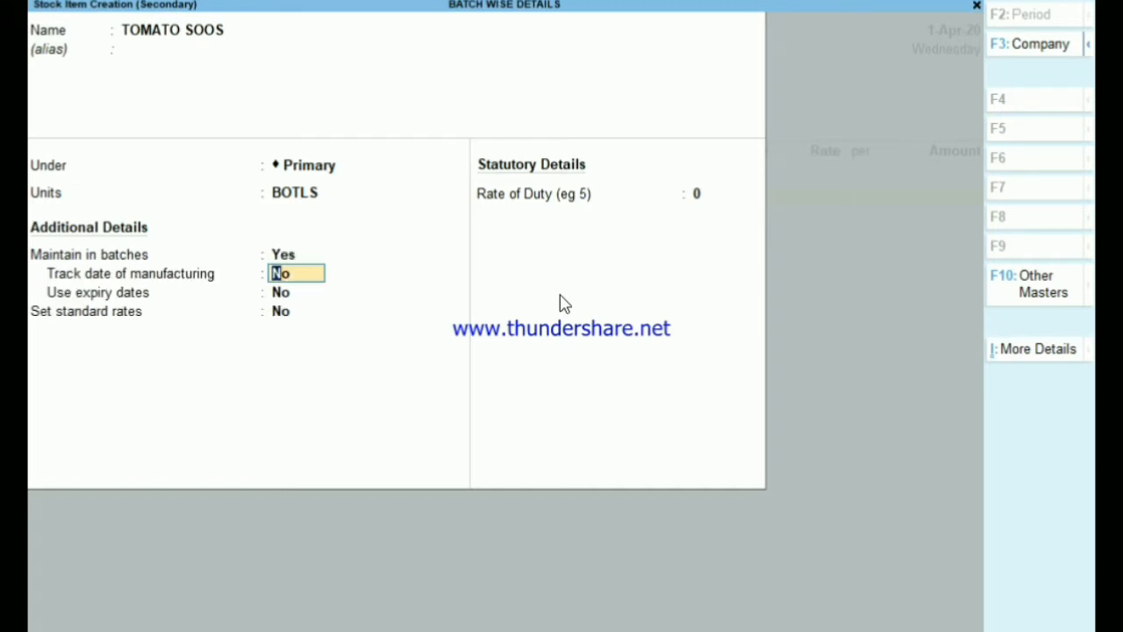
pyautogui.write('Y')
pyautogui.press('Return')
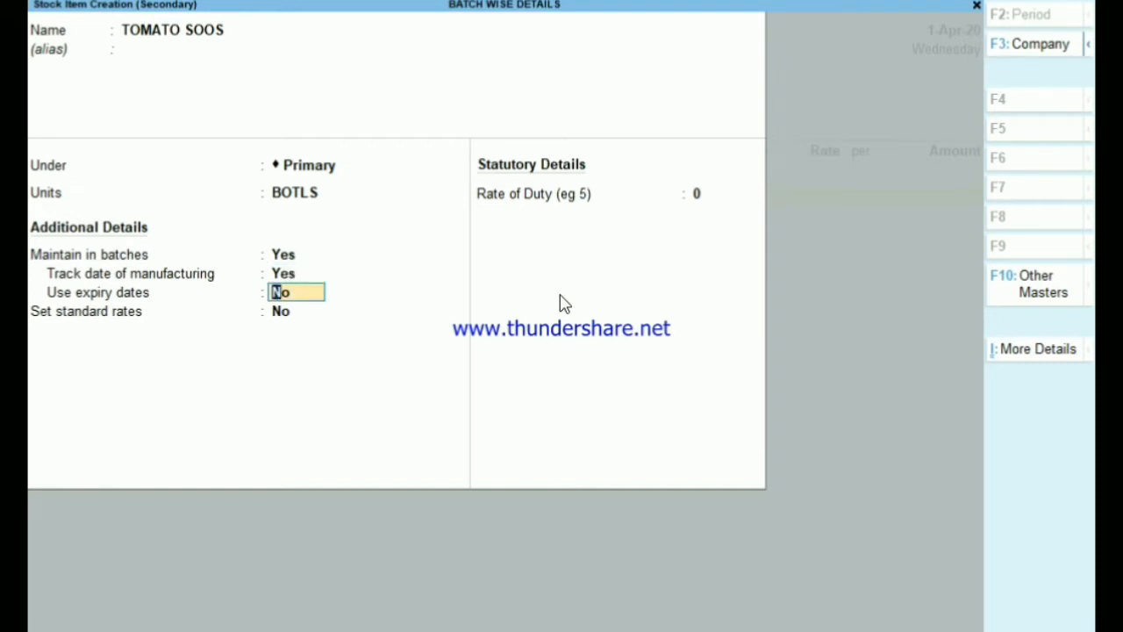
pyautogui.write('Y')
pyautogui.press('Return')
pyautogui.press('Return')
pyautogui.press('Return')
pyautogui.press('Return')
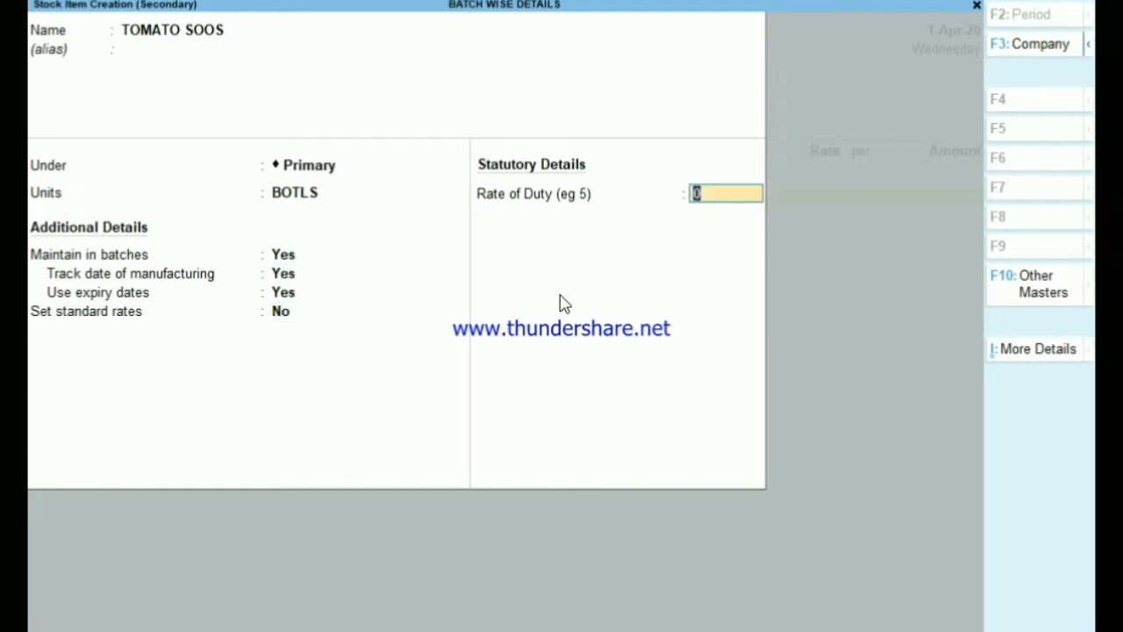
pyautogui.press('Return')
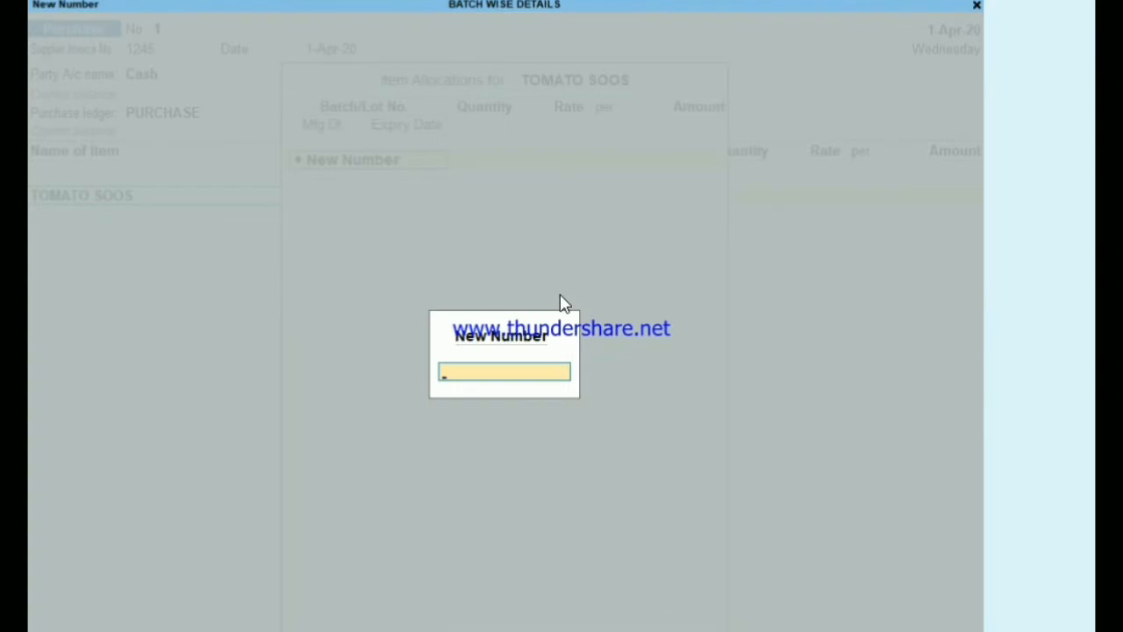
# - Select TOMATO SOOS in the purchase voucher and allocate it to a new batch numbered 1234
pyautogui.press('Escape')
pyautogui.press('Escape')
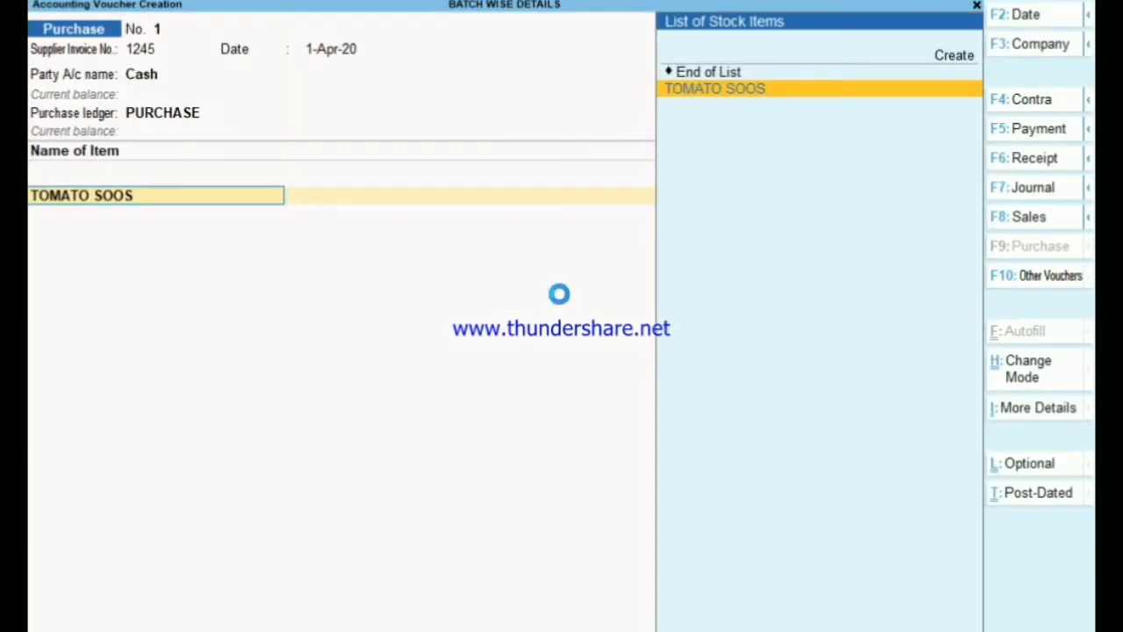
pyautogui.press('Return')
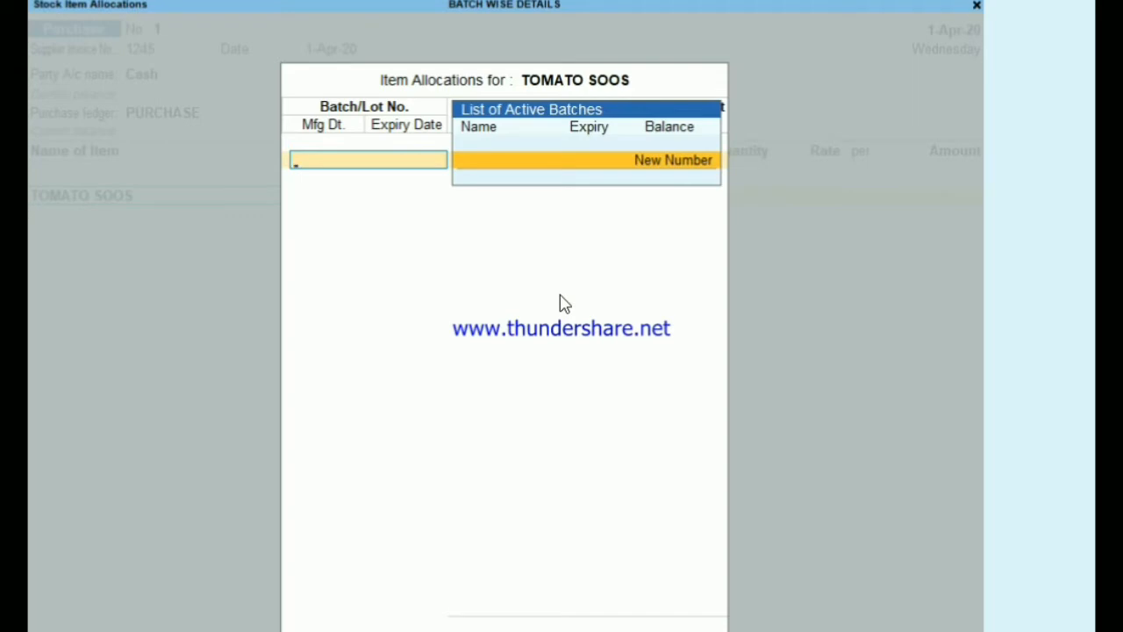
pyautogui.press('Return')
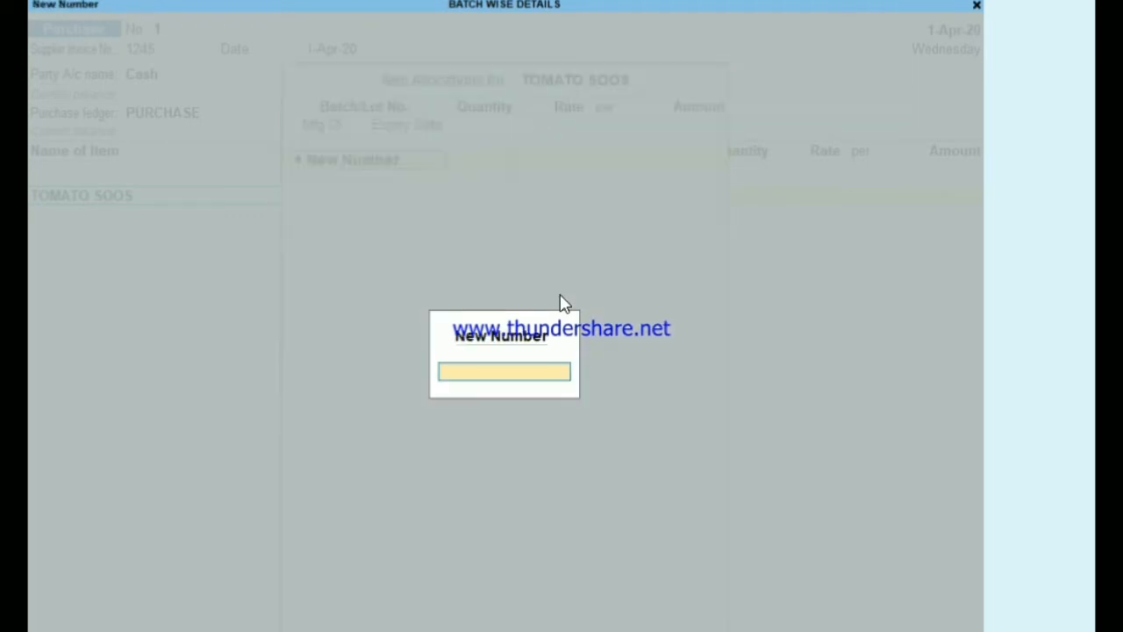
pyautogui.write('1234')
pyautogui.press('Return')
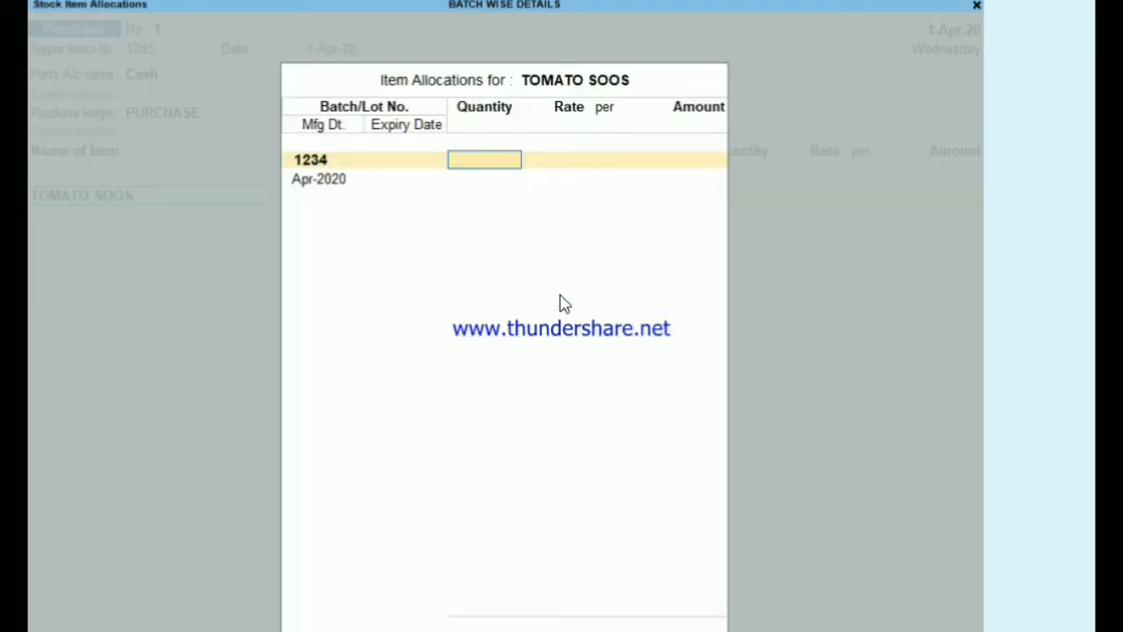
# - Enter a quantity of 100 BOTLS at a rate of 150 for batch 1234
pyautogui.write('100')
pyautogui.press('Return')
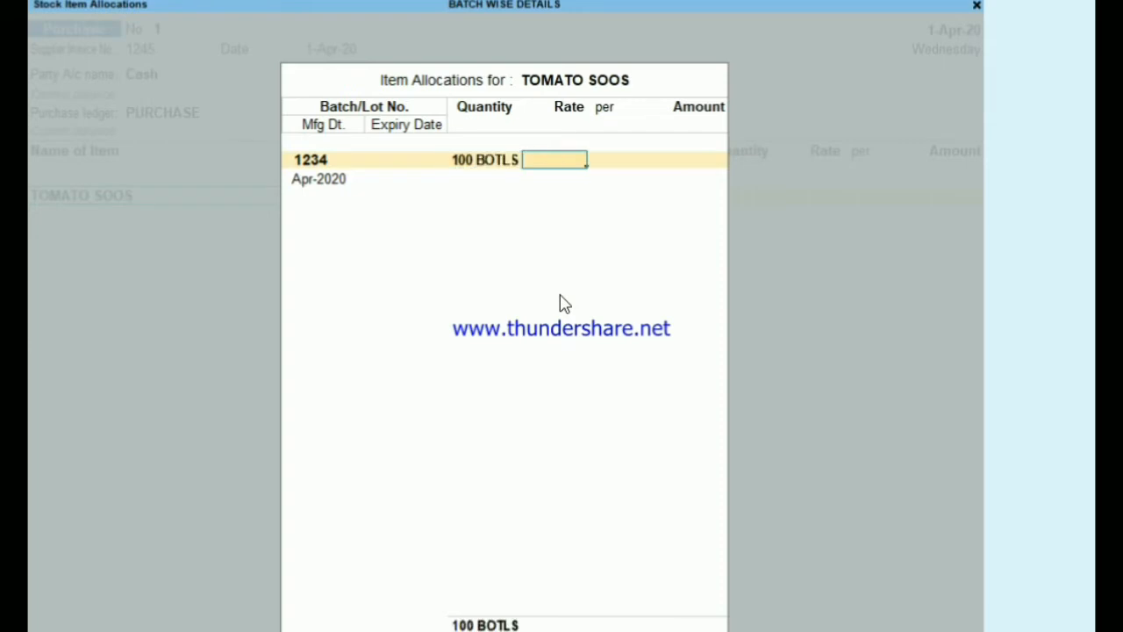
pyautogui.write('150')
pyautogui.press('Return')
pyautogui.press('Return')
pyautogui.press('Return')
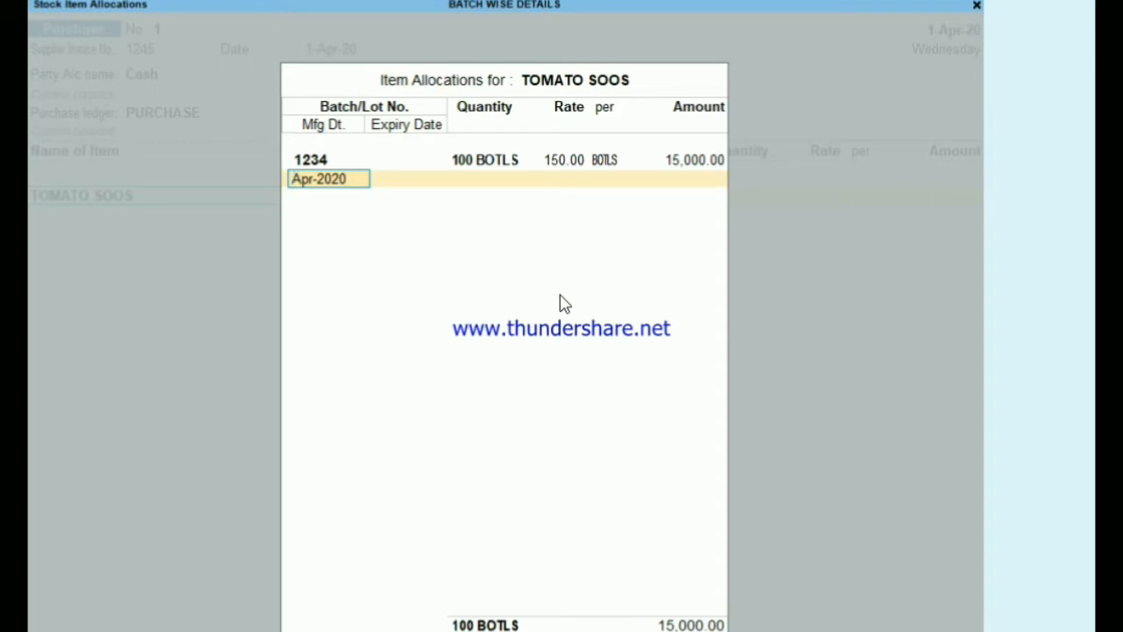
# - Keep the manufacturing date as Apr-2020 and set the batch's expiry to 50 days
pyautogui.press('Return')
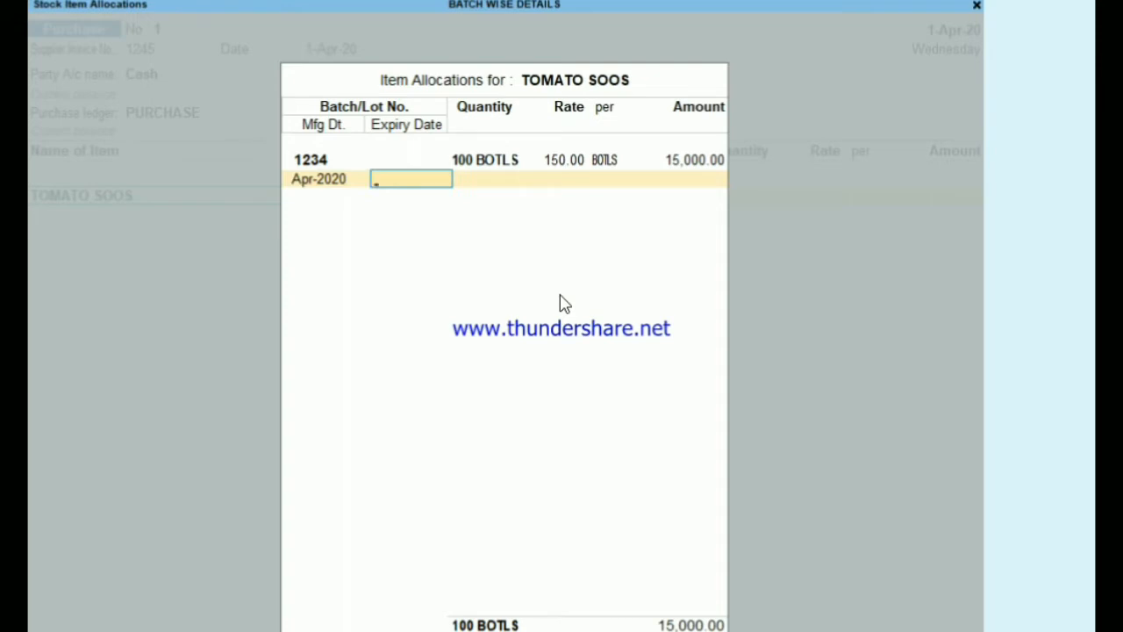
pyautogui.write('50')
pyautogui.press('Return')
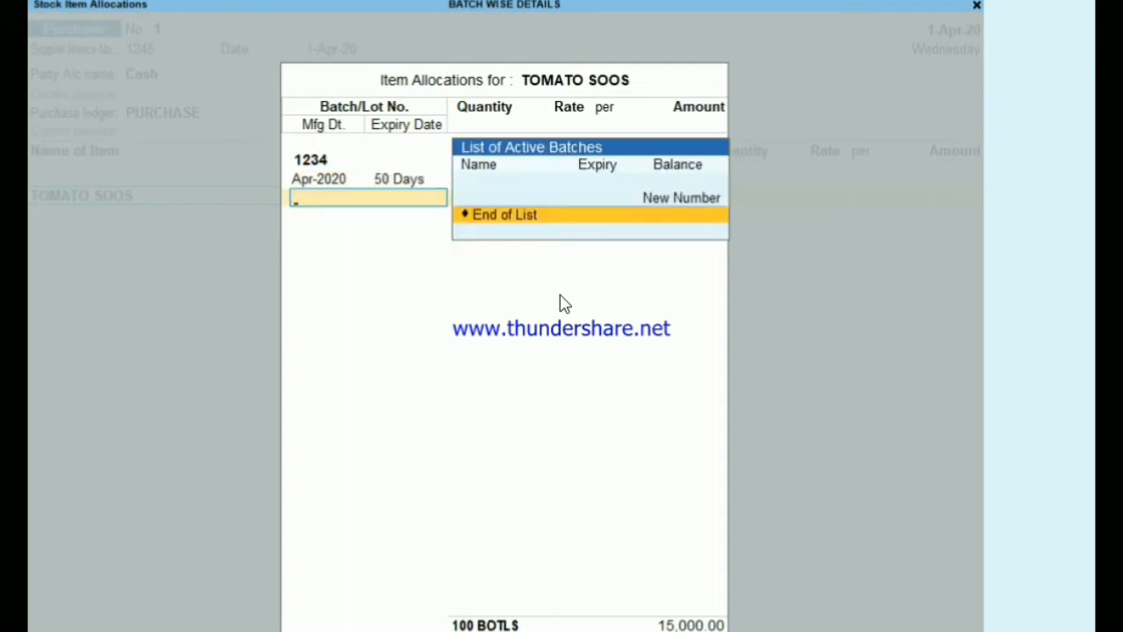
# - Set the expiry date of batch 1234 to 1-May-20
pyautogui.press('BackSpace')
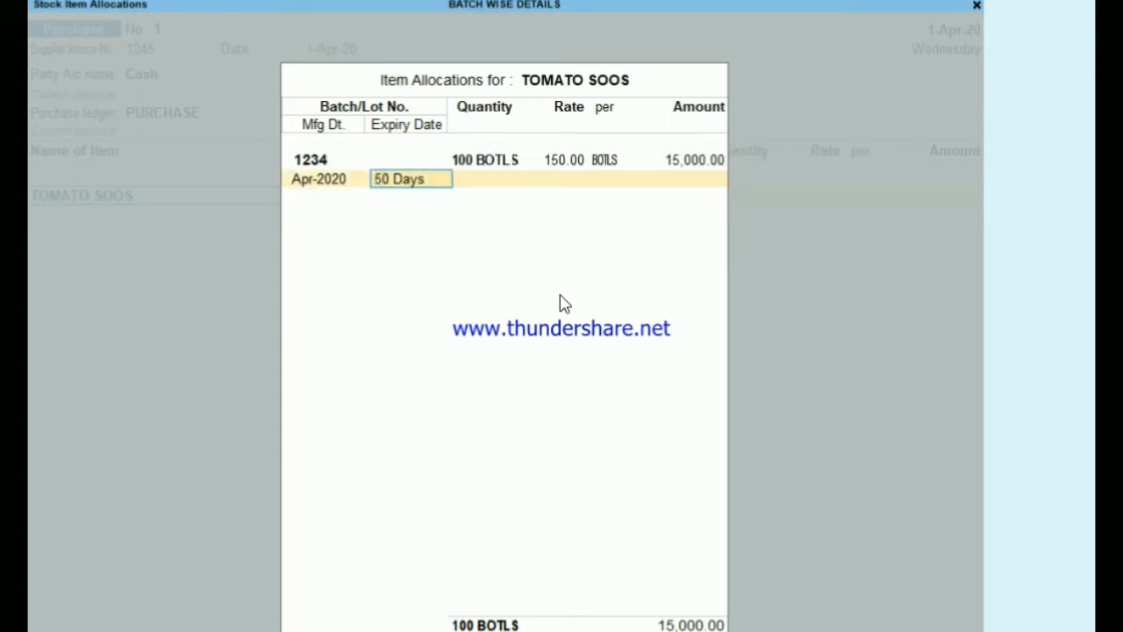
pyautogui.write('1-5')
pyautogui.press('Return')
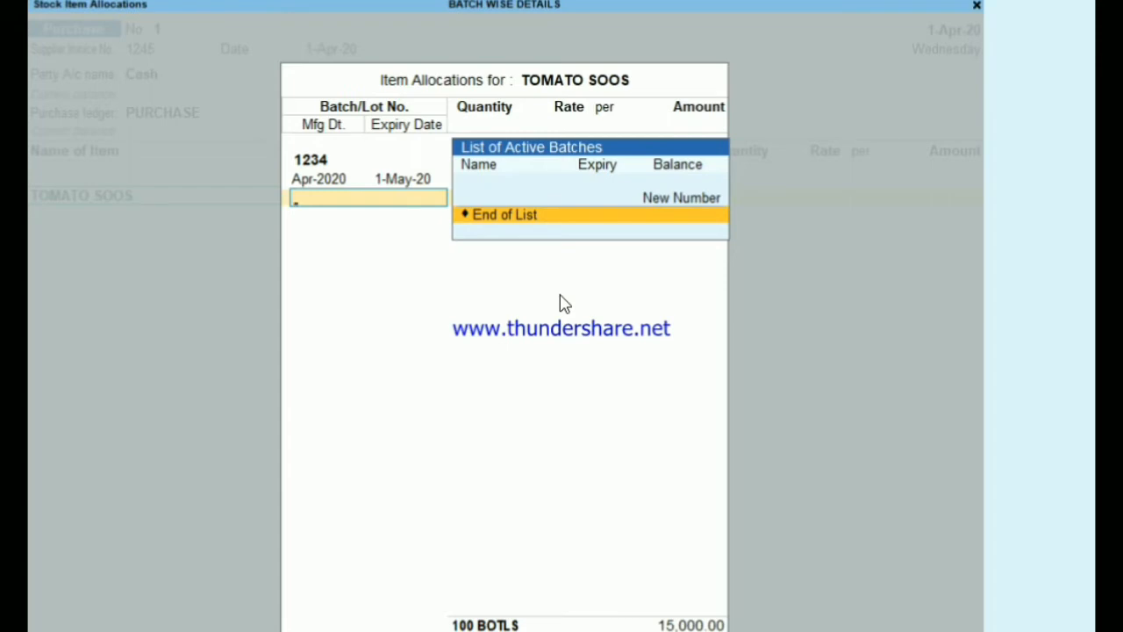
# - Finish the item allocation without further batches, items or ledgers and save the purchase voucher
pyautogui.press('Return')
pyautogui.press('Return')
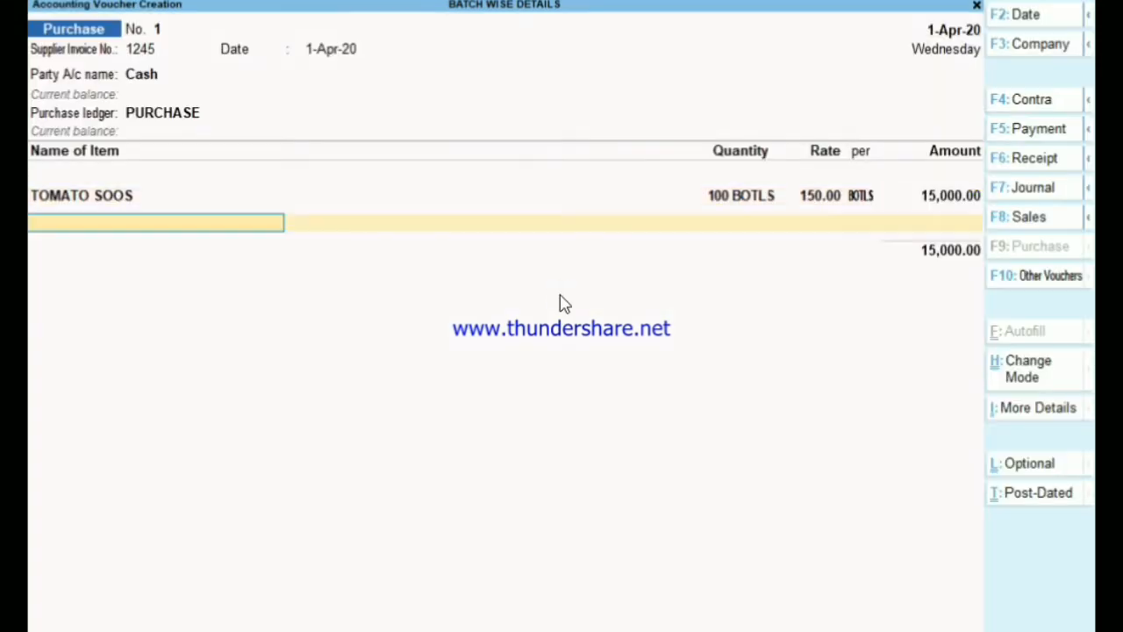
pyautogui.press('Return')
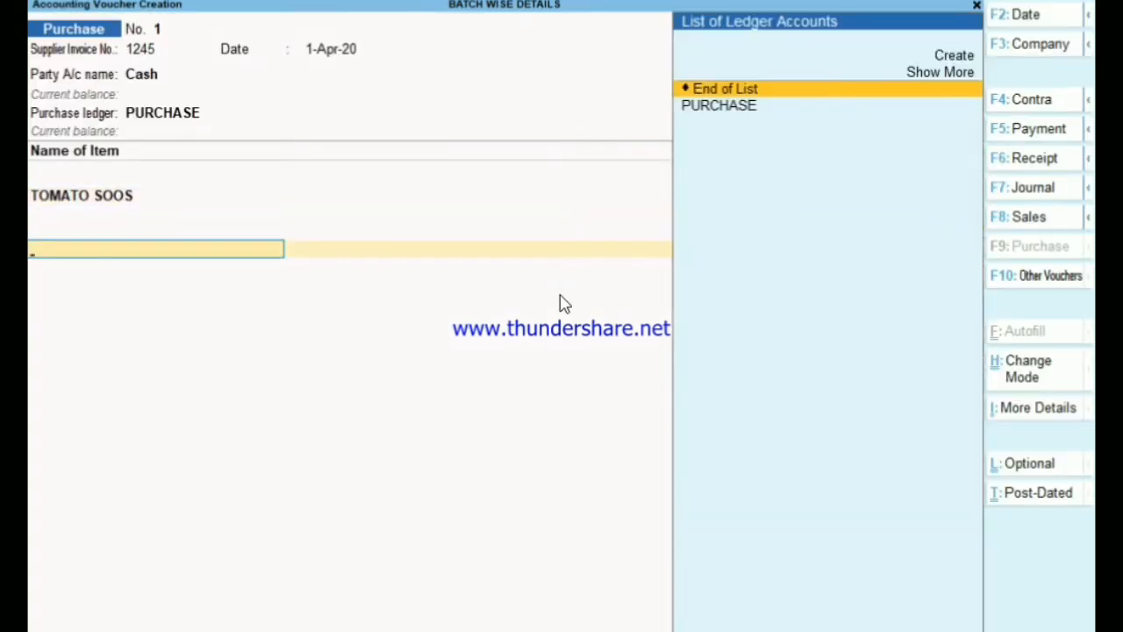
pyautogui.press('Return')
pyautogui.press('Return')
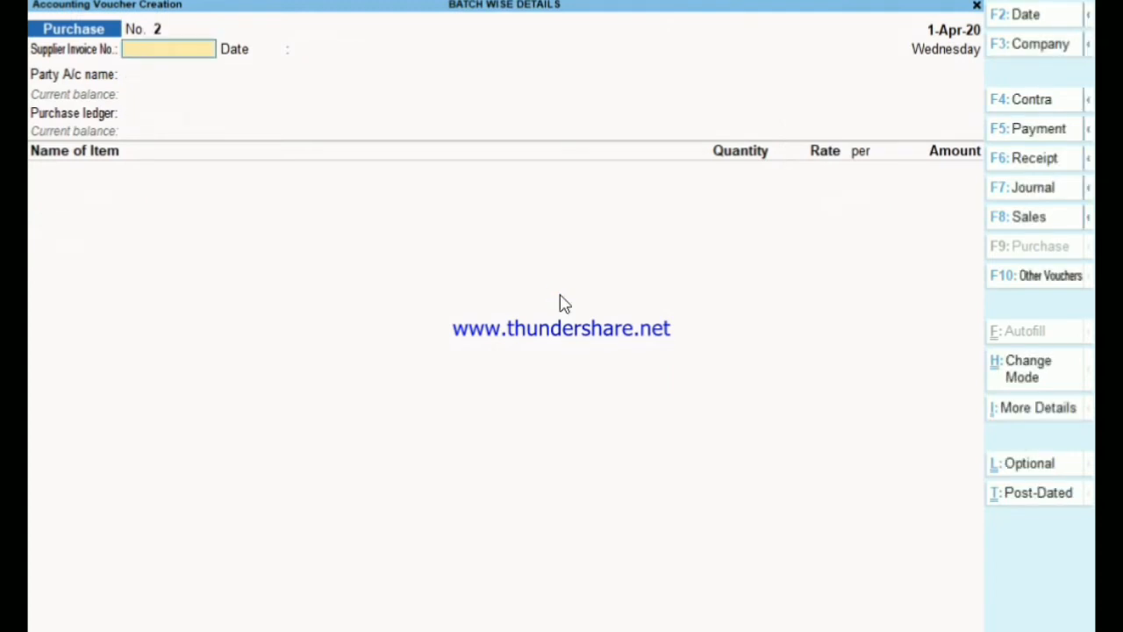
# - Start a sales voucher for party account Cash with sales ledger SALES and the item TOMATO SOOS
pyautogui.press('F8')
pyautogui.press('Return')
pyautogui.press('Return')
pyautogui.press('Down')
pyautogui.press('Return')
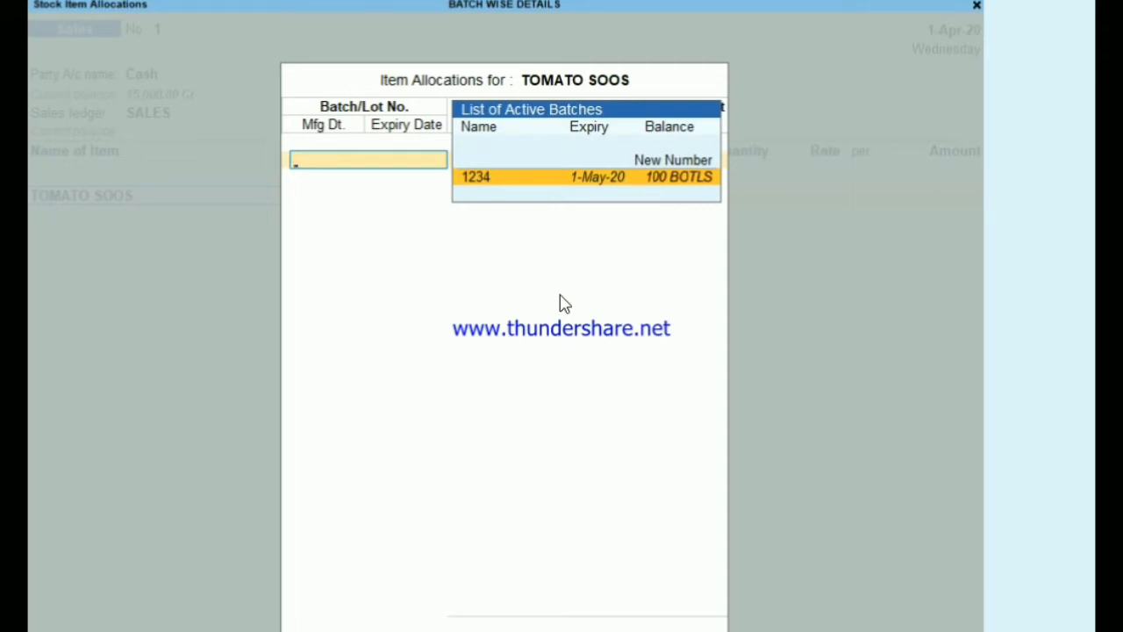
# - Allocate the TOMATO SOOS sale to the existing batch 1234
pyautogui.press('Return')
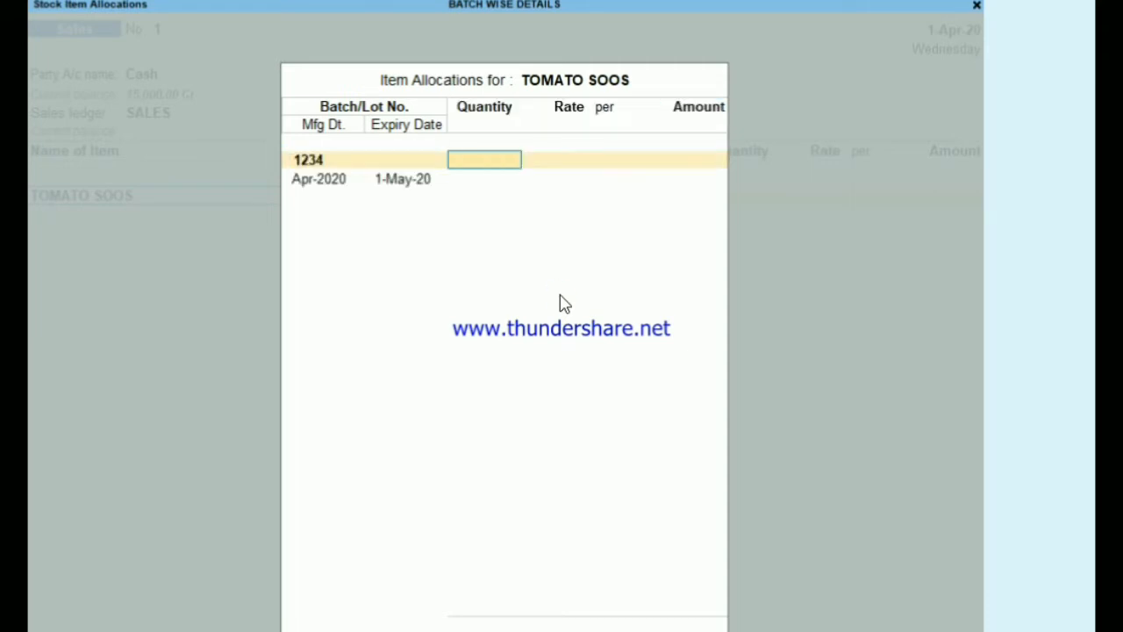
pyautogui.write('1,00,00,00,000')
pyautogui.press('Return')
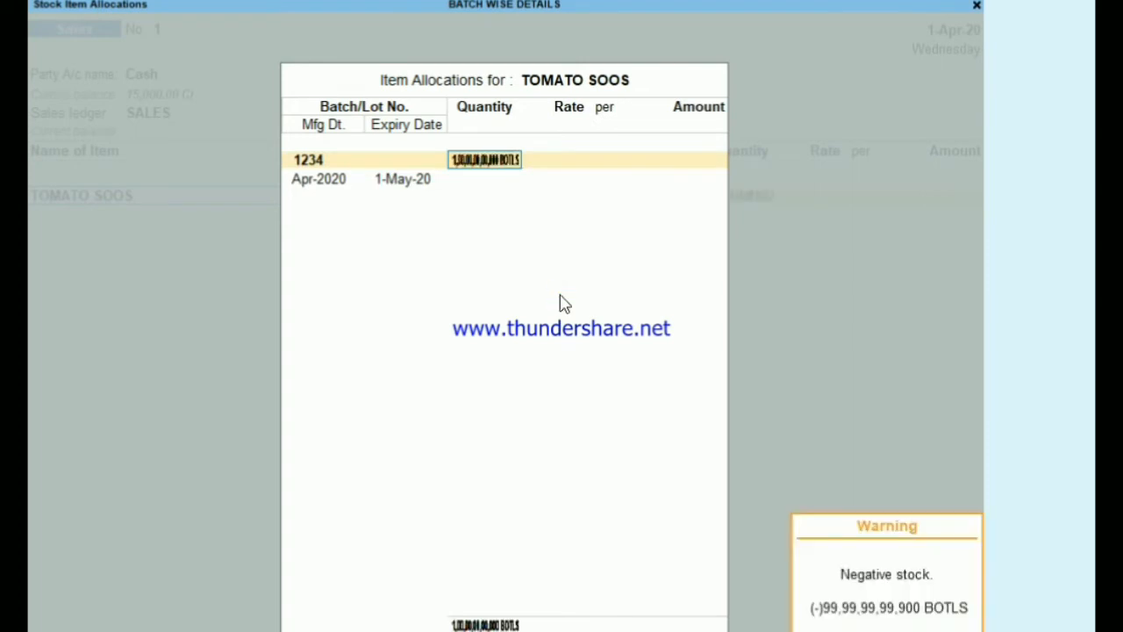
pyautogui.press('BackSpace')
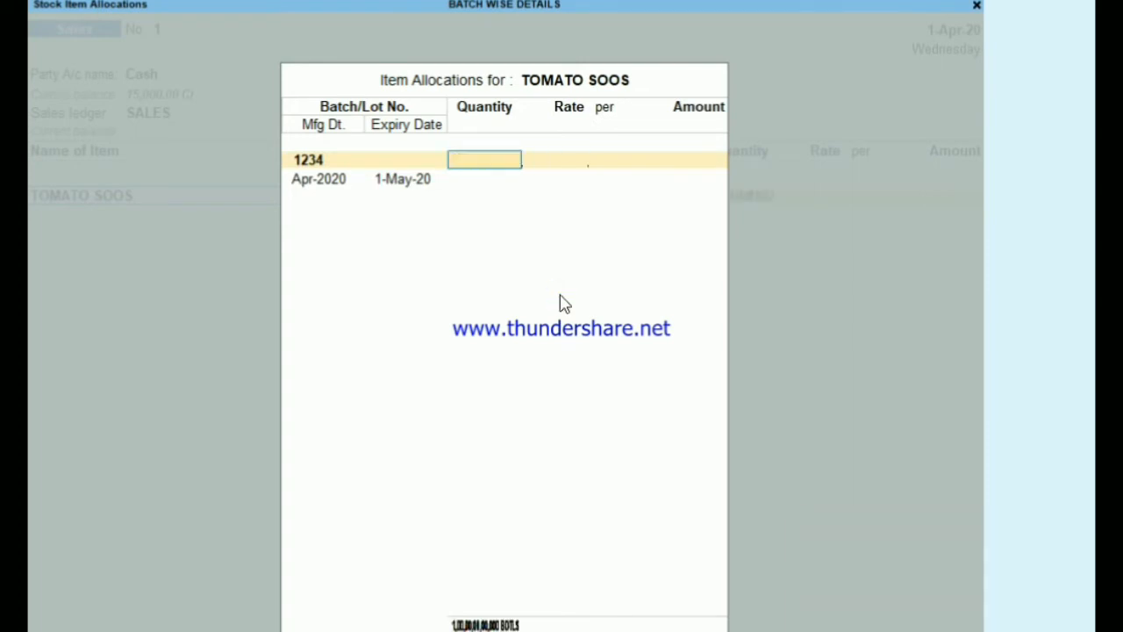
# - Set the sold quantity of batch 1234 to 10 BOTLS at a rate of 200 per bottle
pyautogui.write('10')
pyautogui.press('Return')
pyautogui.write('200')
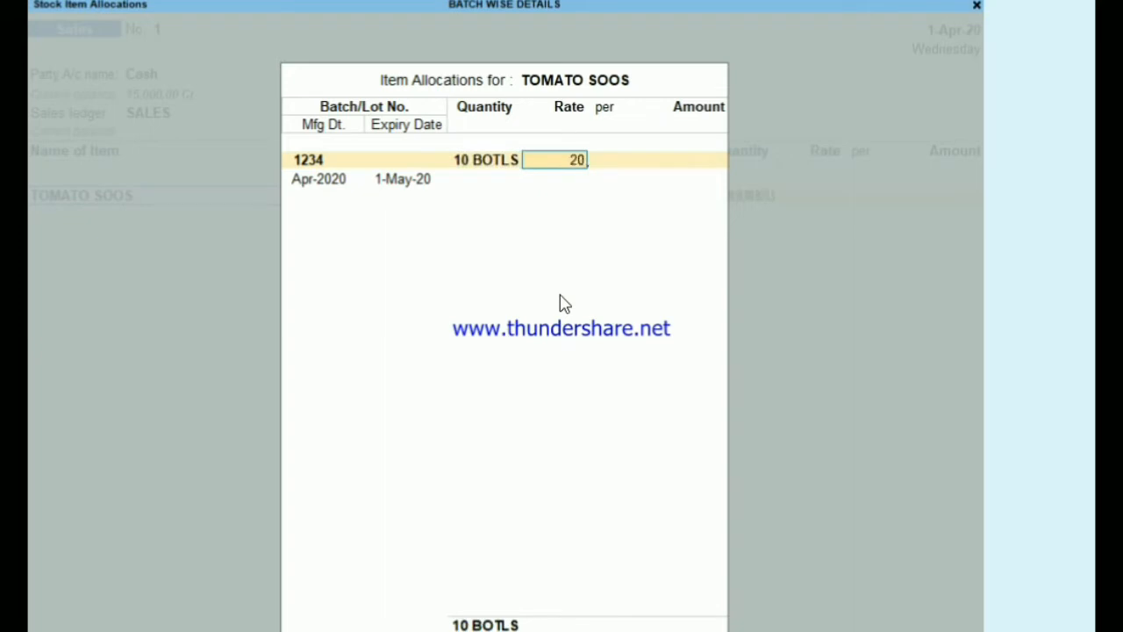
pyautogui.press('Return')
pyautogui.press('Return')
pyautogui.press('Return')
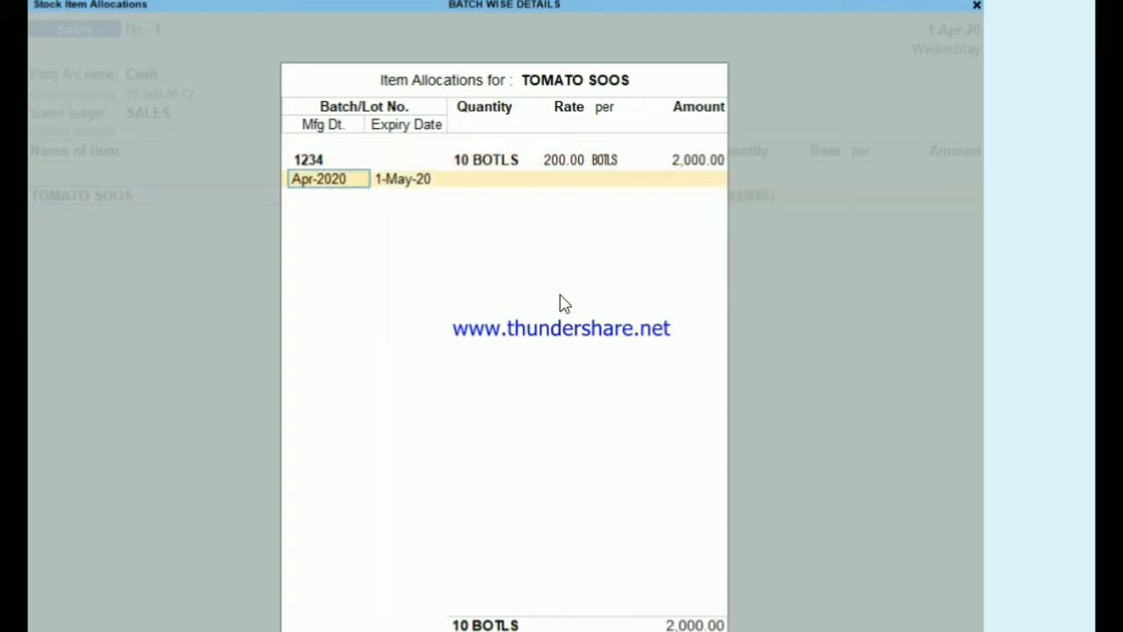
# - Keep the batch's manufacturing and expiry dates, finish the item list and save the sales voucher
pyautogui.press('Return')
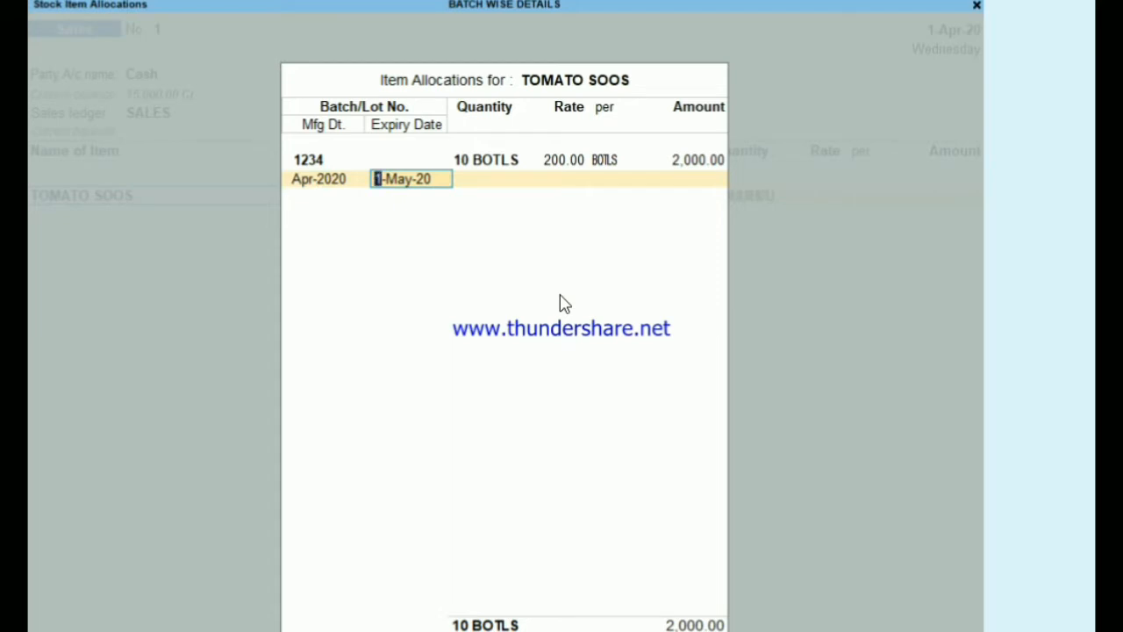
pyautogui.press('Return')
pyautogui.press('Return')
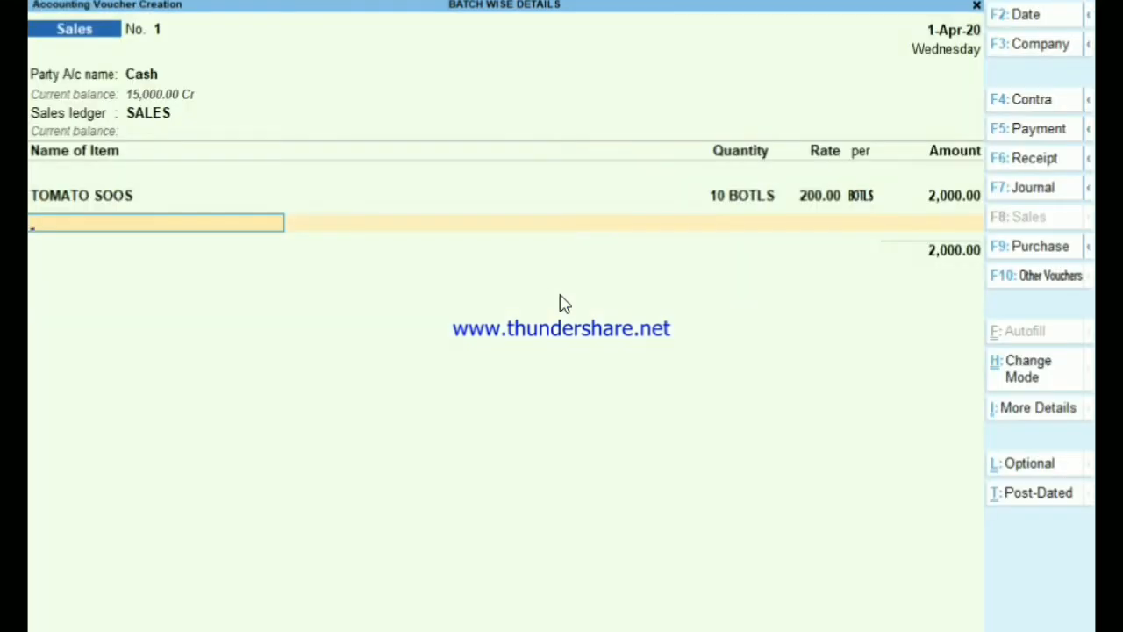
pyautogui.press('Return')
pyautogui.press('Return')
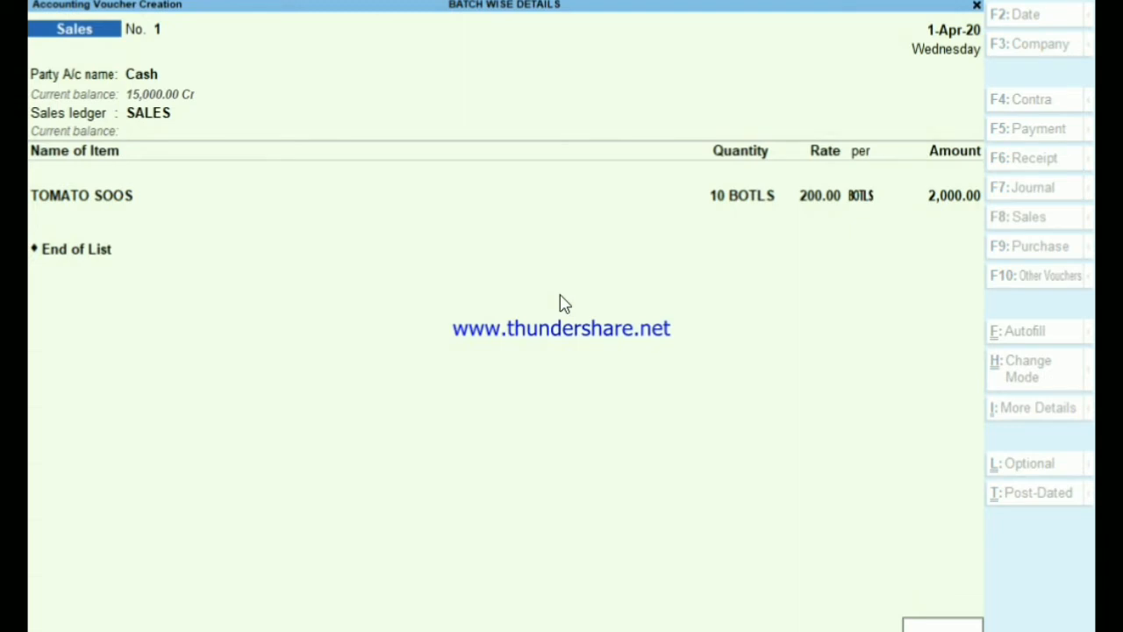
pyautogui.press('Return')
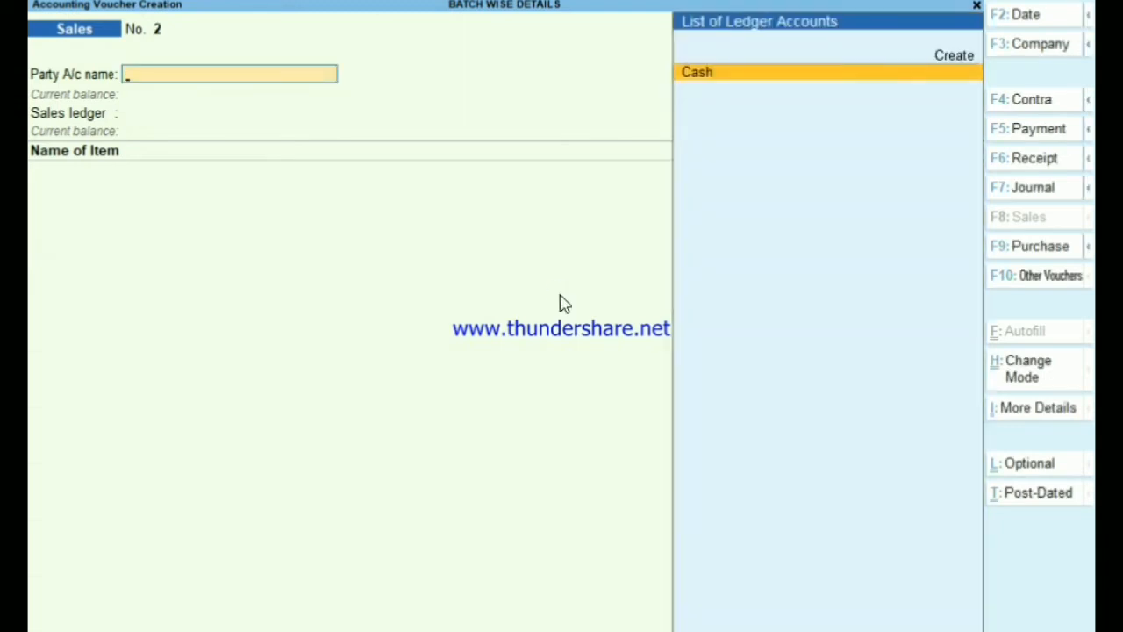
# - Start a new purchase voucher for party account Cash, leaving the supplier invoice number and receipt details blank
pyautogui.press('F9')
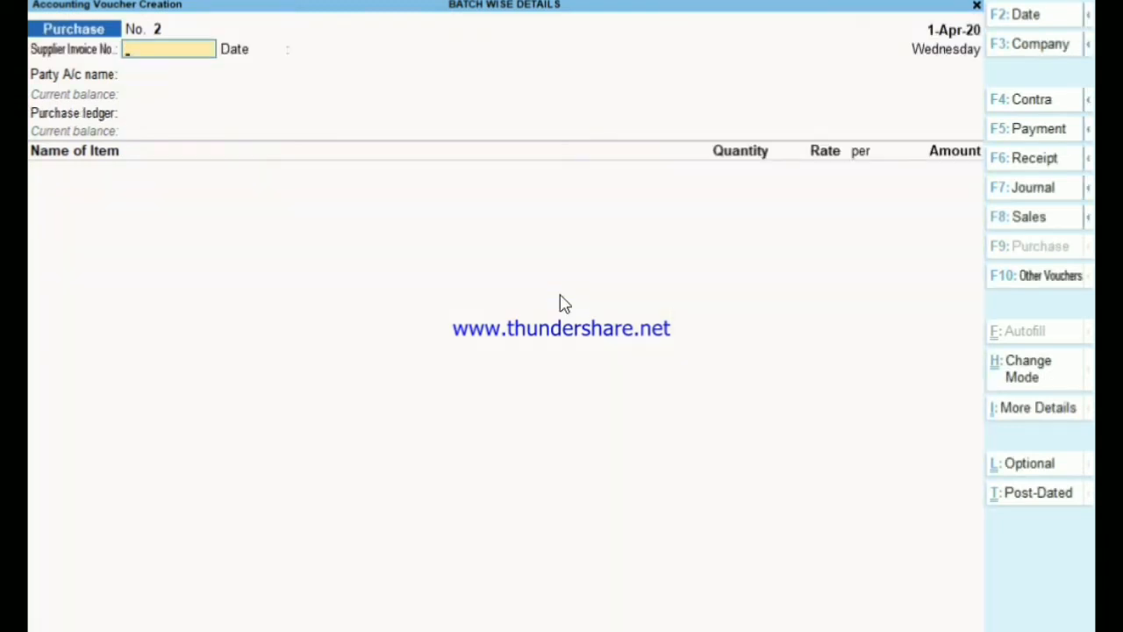
pyautogui.press('Return')
pyautogui.press('Return')
pyautogui.press('Return')
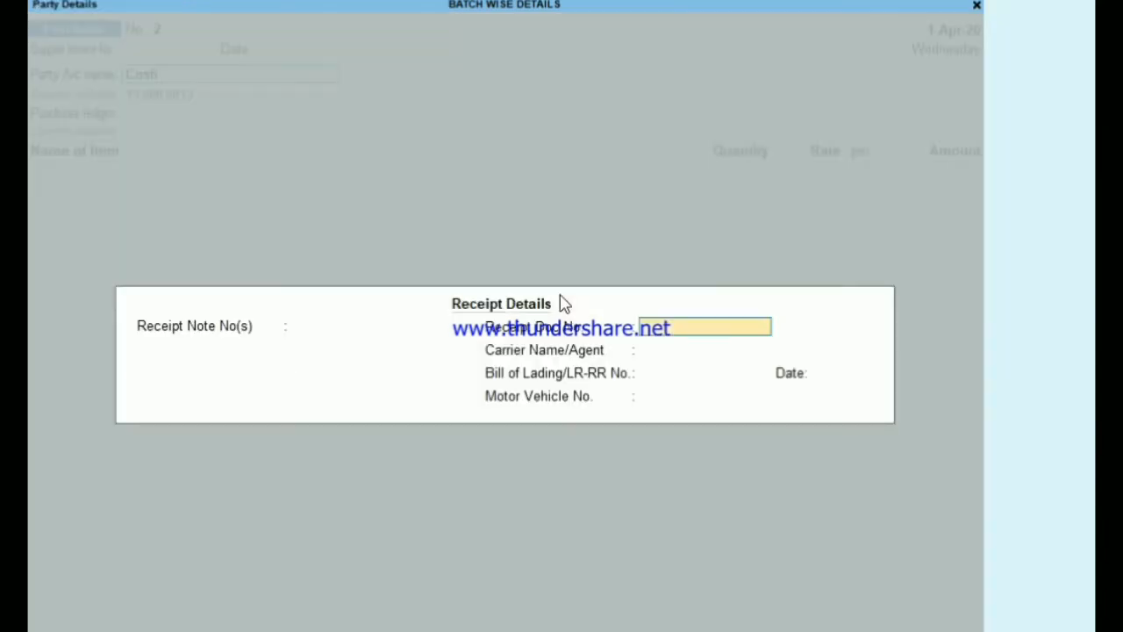
pyautogui.press('Return')
pyautogui.press('Return')
pyautogui.press('Return')
pyautogui.press('Return')
pyautogui.press('Return')
pyautogui.press('Return')
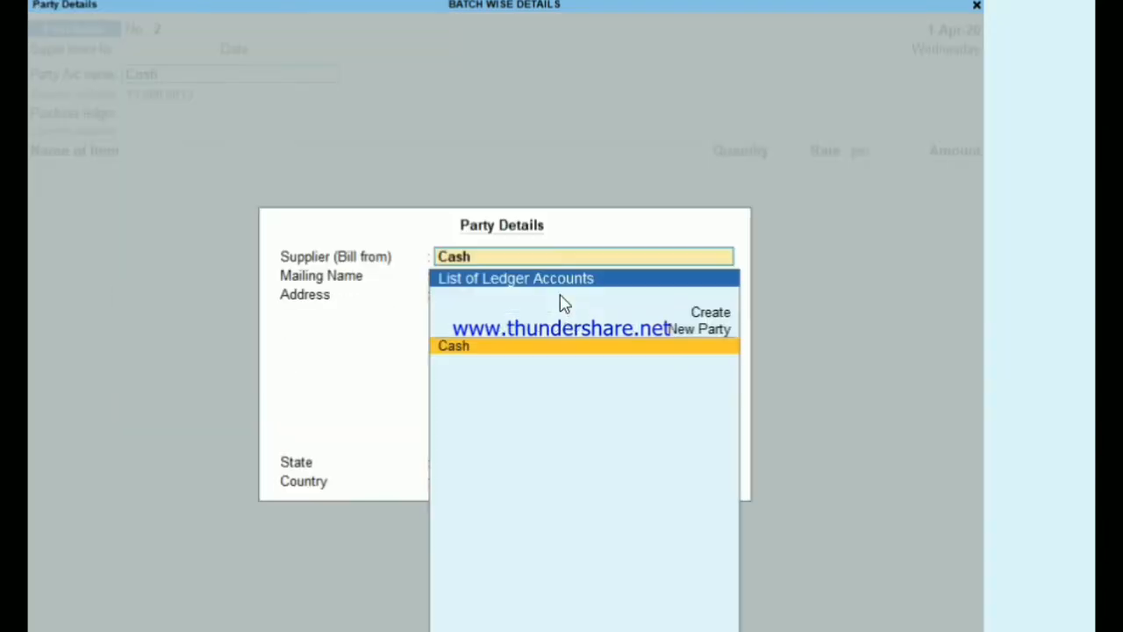
# - Accept Cash as the supplier in the party details and choose PURCHASE as the purchase ledger
pyautogui.press('Return')
pyautogui.press('Return')
pyautogui.press('Return')
pyautogui.press('Return')
pyautogui.press('Return')
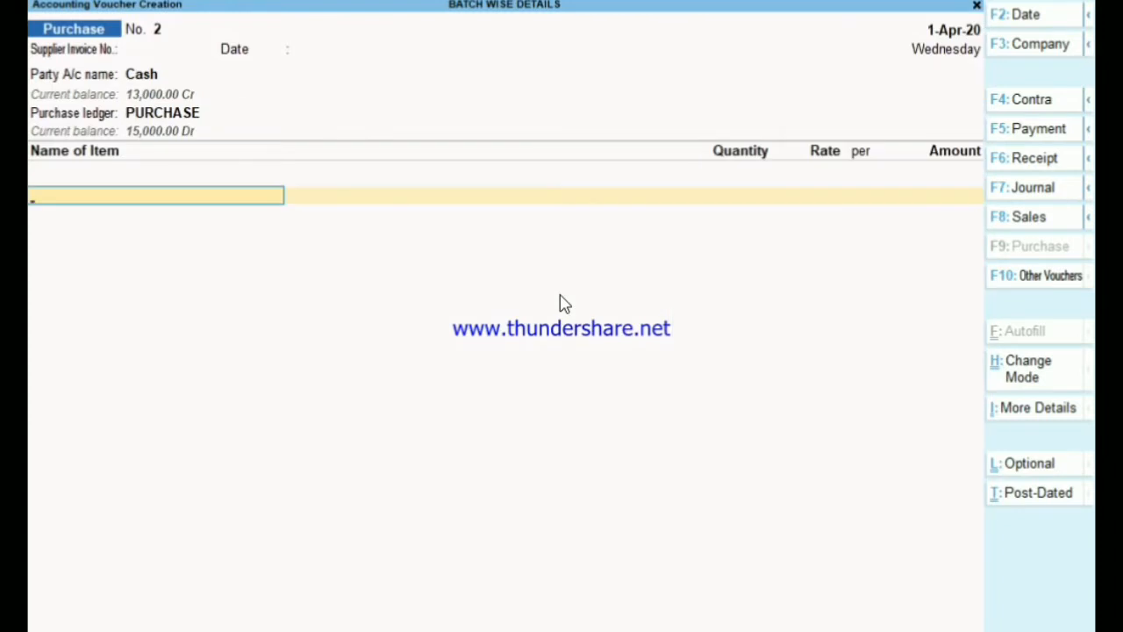
# - Add the item TOMATO SOOS to the purchase and allocate it to a new batch numbered 12346
pyautogui.press('Return')
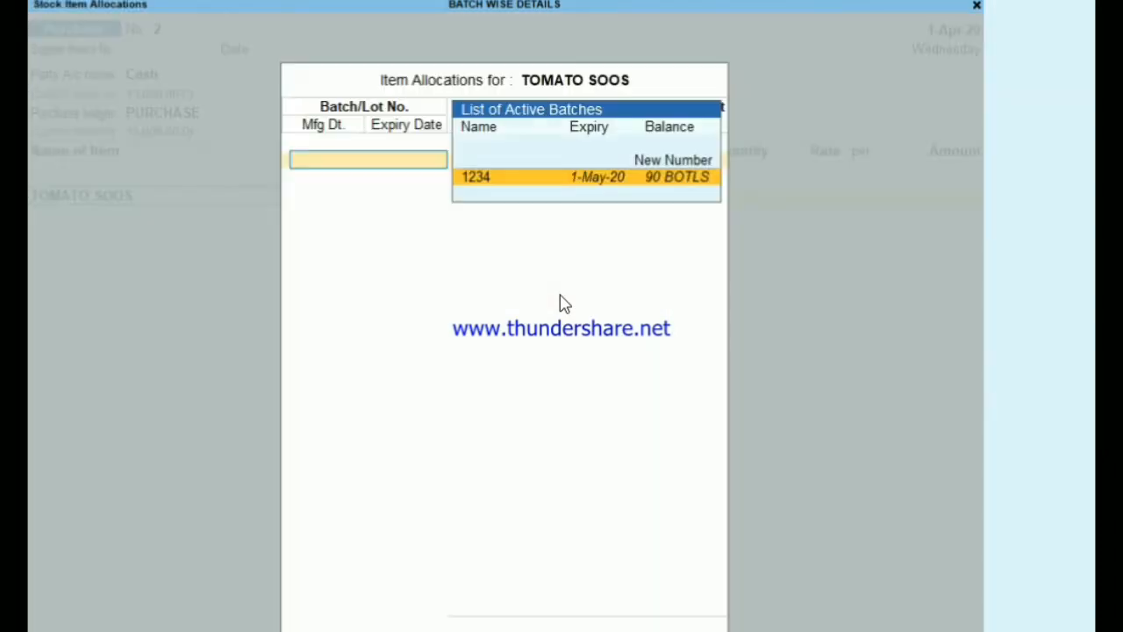
pyautogui.press('Up')
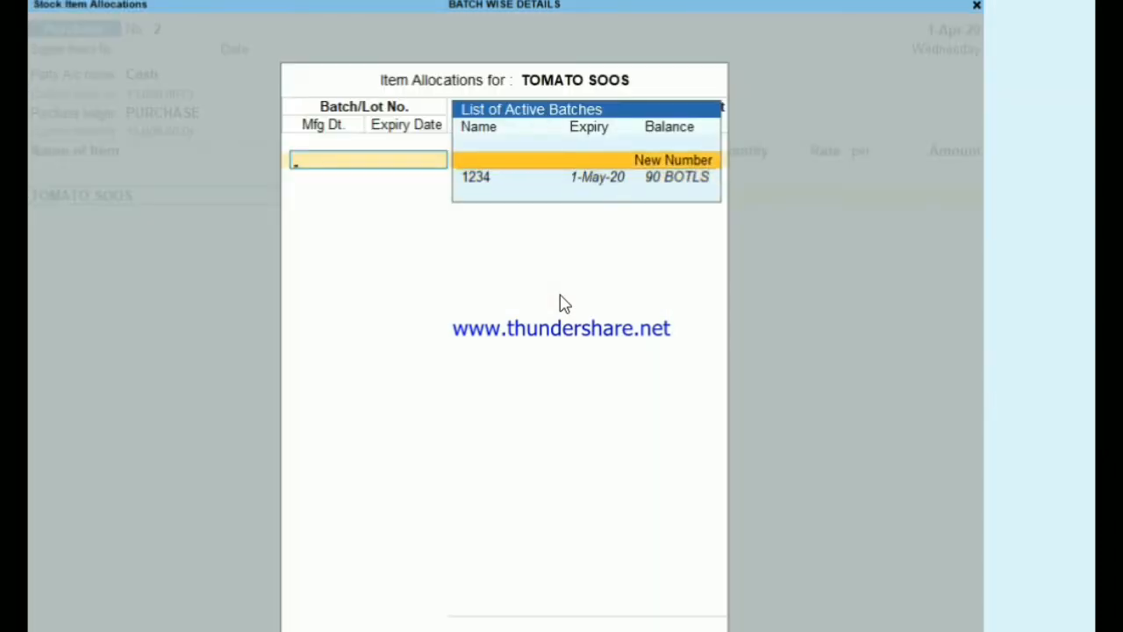
pyautogui.press('Return')
pyautogui.write('12346')
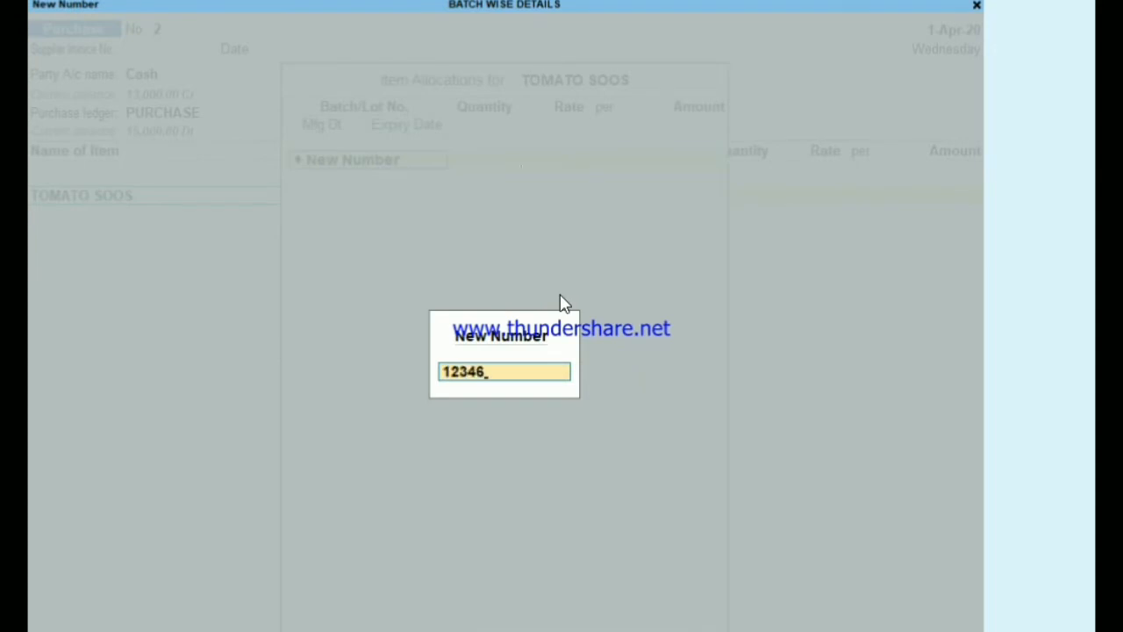
pyautogui.press('Return')
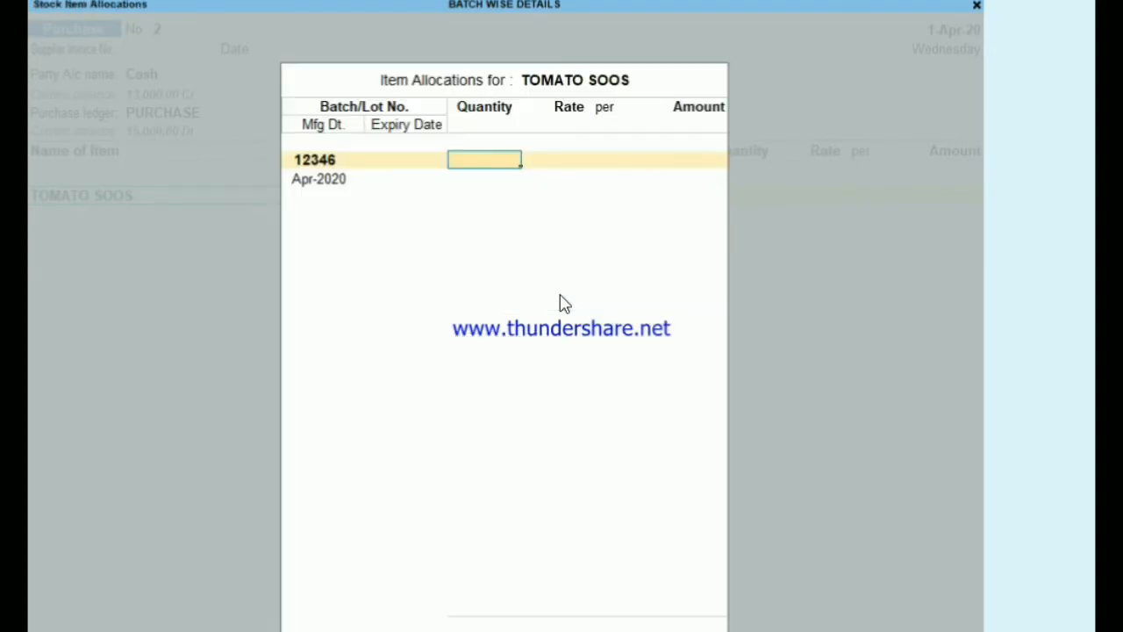
# - Set the quantity of batch 12346 to 50 BOTLS, keeping the rate of 150 per bottle
pyautogui.write('50')
pyautogui.press('Return')
pyautogui.press('Return')
pyautogui.press('Return')
pyautogui.press('Return')
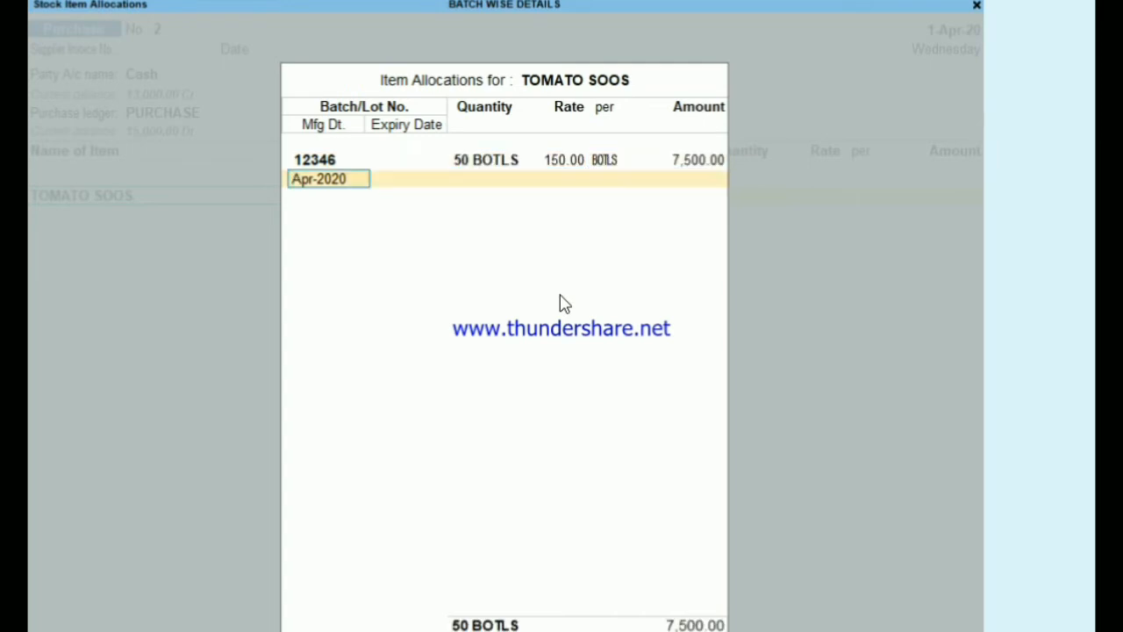
# - Set batch 12346's manufacturing date to 1 April 2020 and its expiry date to 1-Jul-20
pyautogui.write('1-5')
pyautogui.press('BackSpace')
pyautogui.write('4')
pyautogui.press('Return')
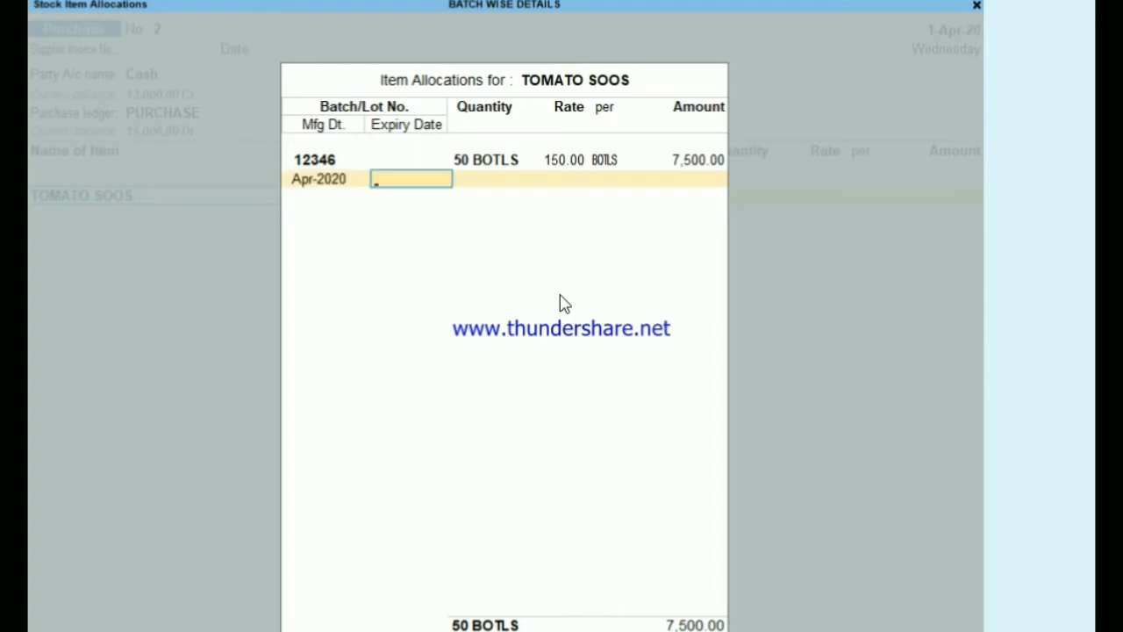
pyautogui.write('1-7')
pyautogui.press('Return')
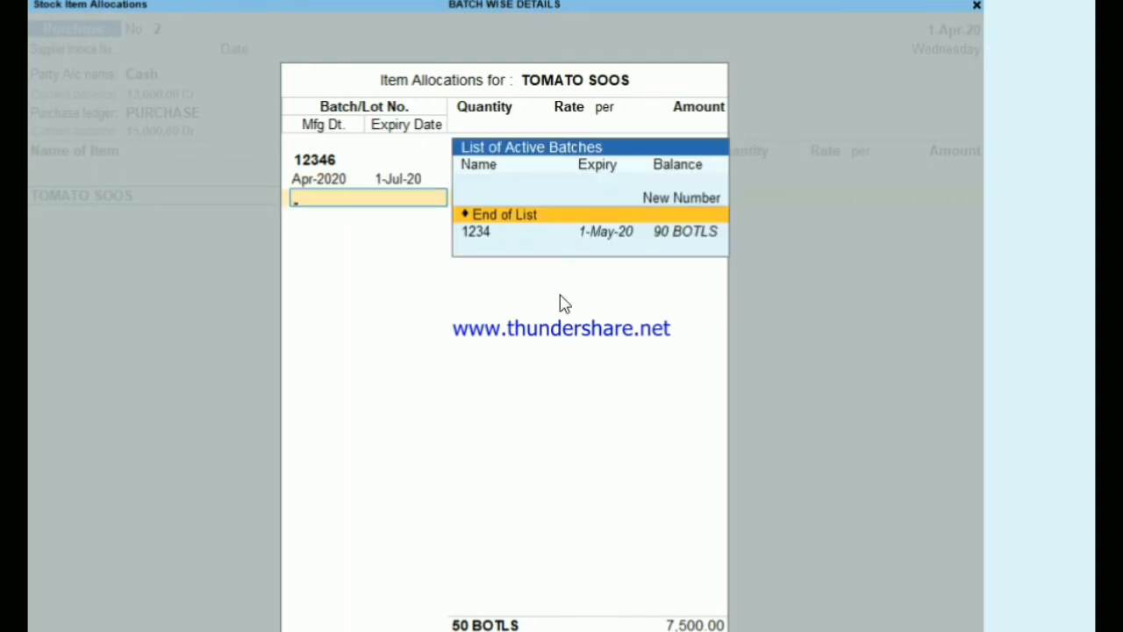
# - Finish the allocation without further batches or items, save the purchase voucher and leave voucher entry
pyautogui.press('Return')
pyautogui.press('Return')
pyautogui.press('Return')
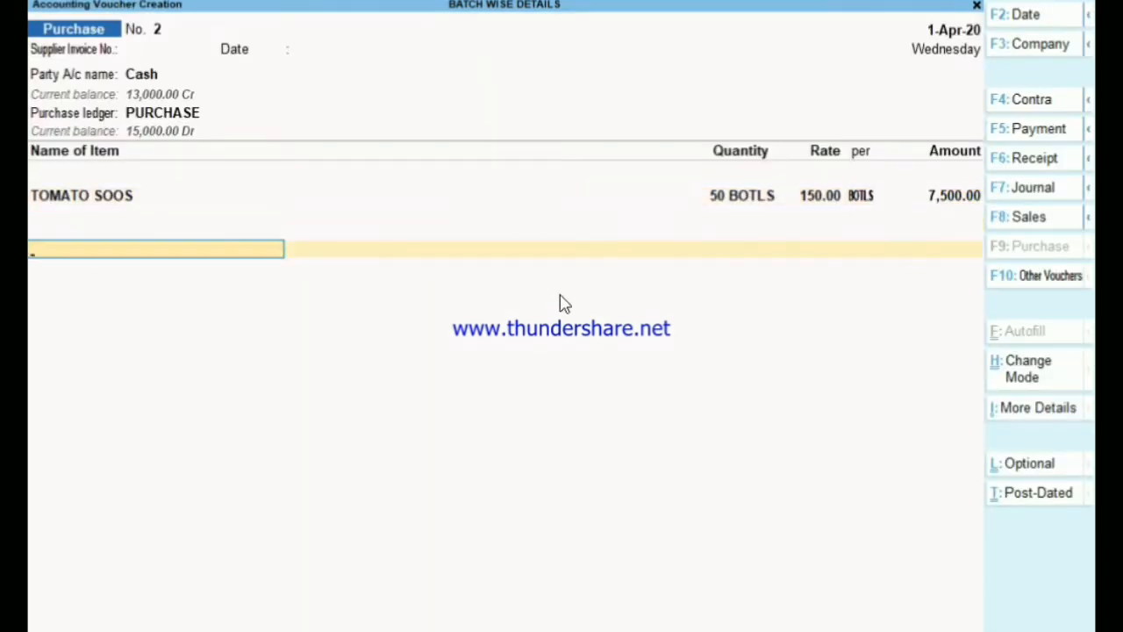
pyautogui.press('Return')
pyautogui.press('Return')
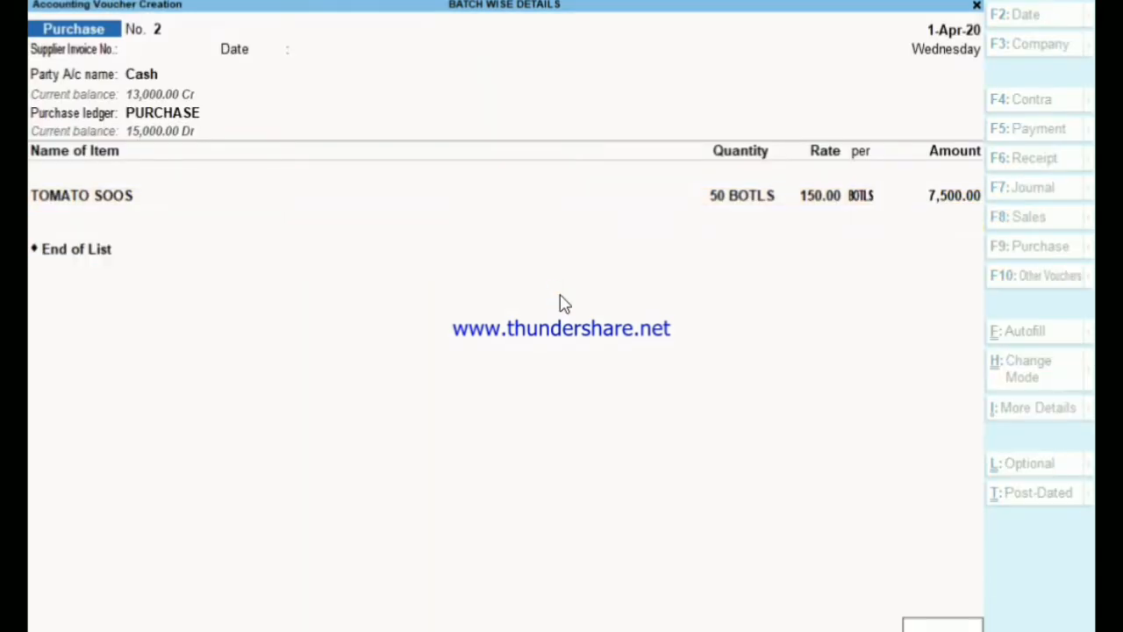
pyautogui.press('Escape')
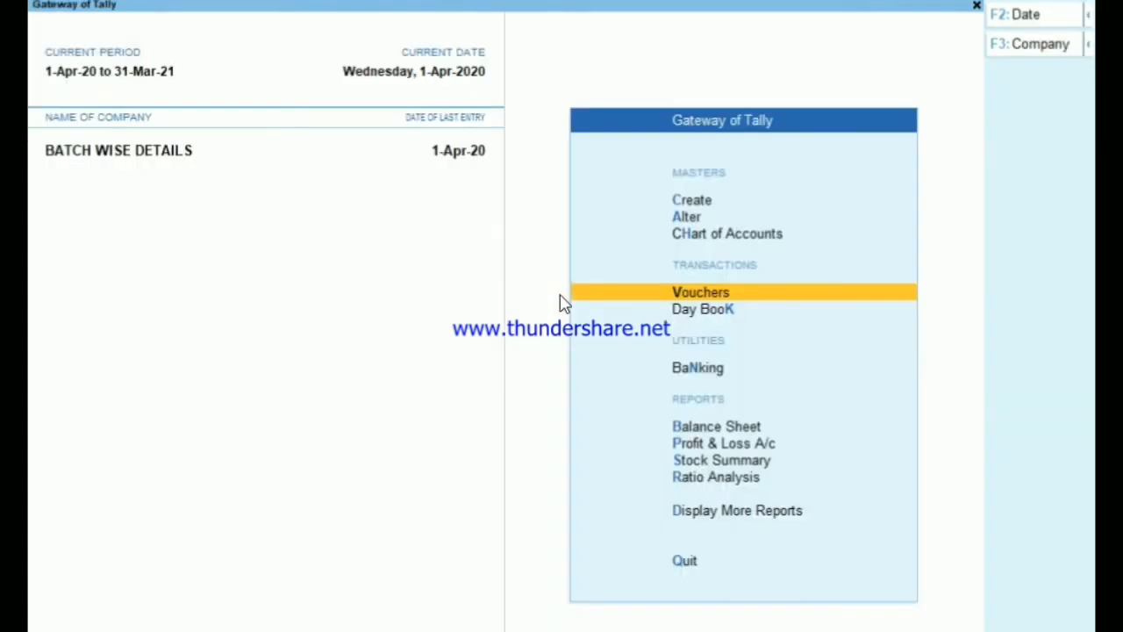
# - Open the Stock Summary report and expand it to show the batch-wise details of TOMATO SOOS
pyautogui.press('Down')
pyautogui.press('Down')
pyautogui.press('Down')
pyautogui.press('Down')
pyautogui.press('Down')
pyautogui.press('Return')
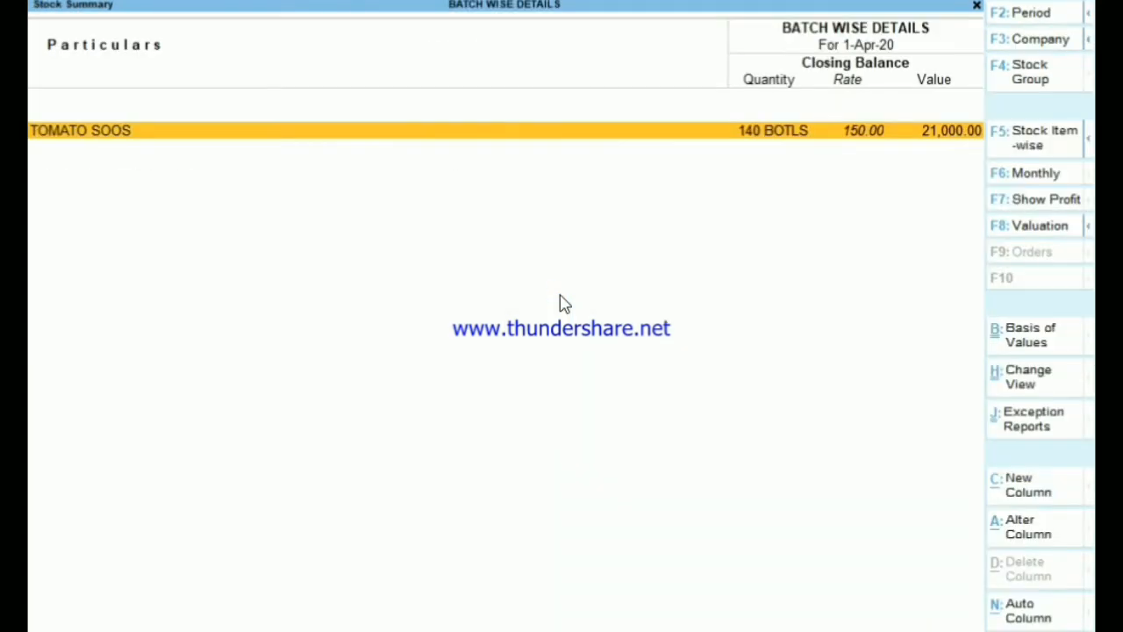
pyautogui.hotkey('alt', 'F5')
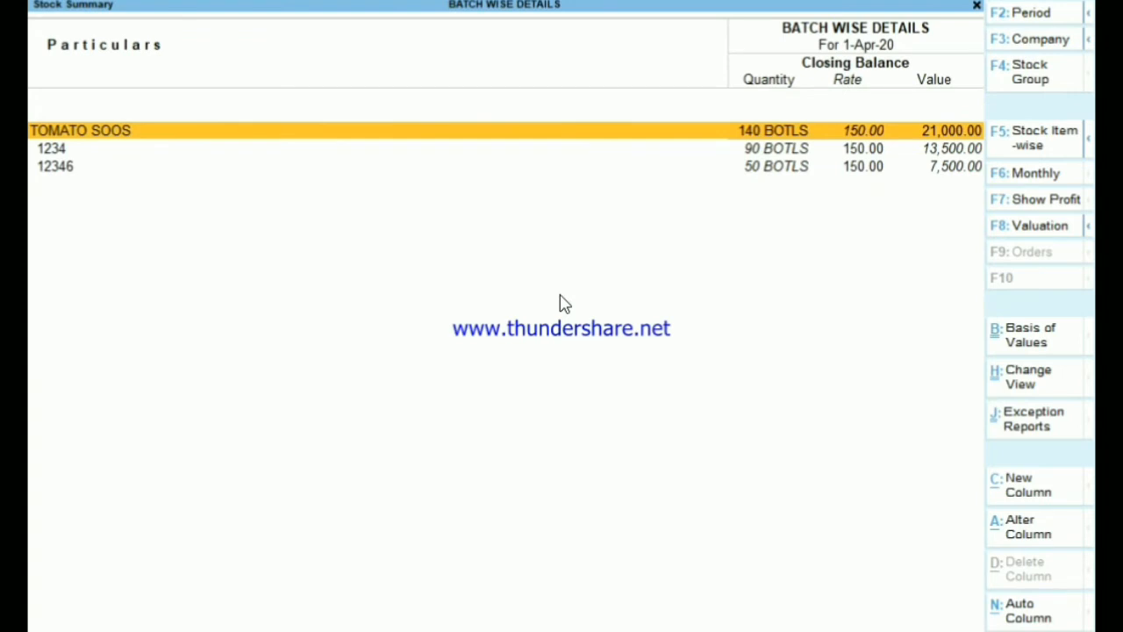
# - Examine the closing balances of both TOMATO SOOS batches and the monthly summary of batch 1234
pyautogui.press('Down')
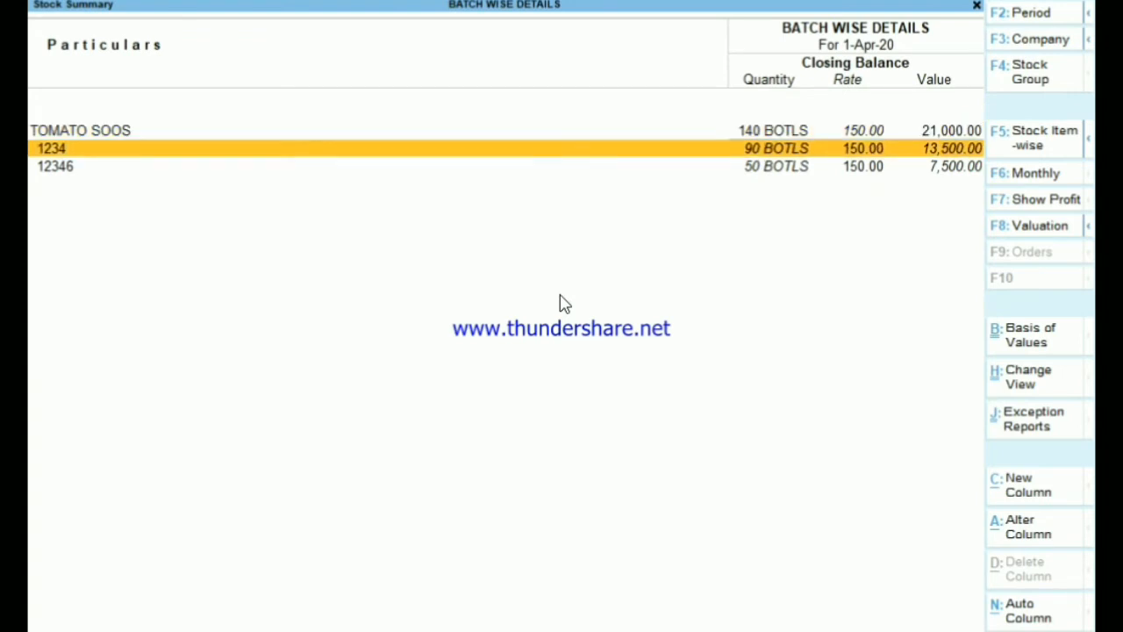
pyautogui.press('Down')
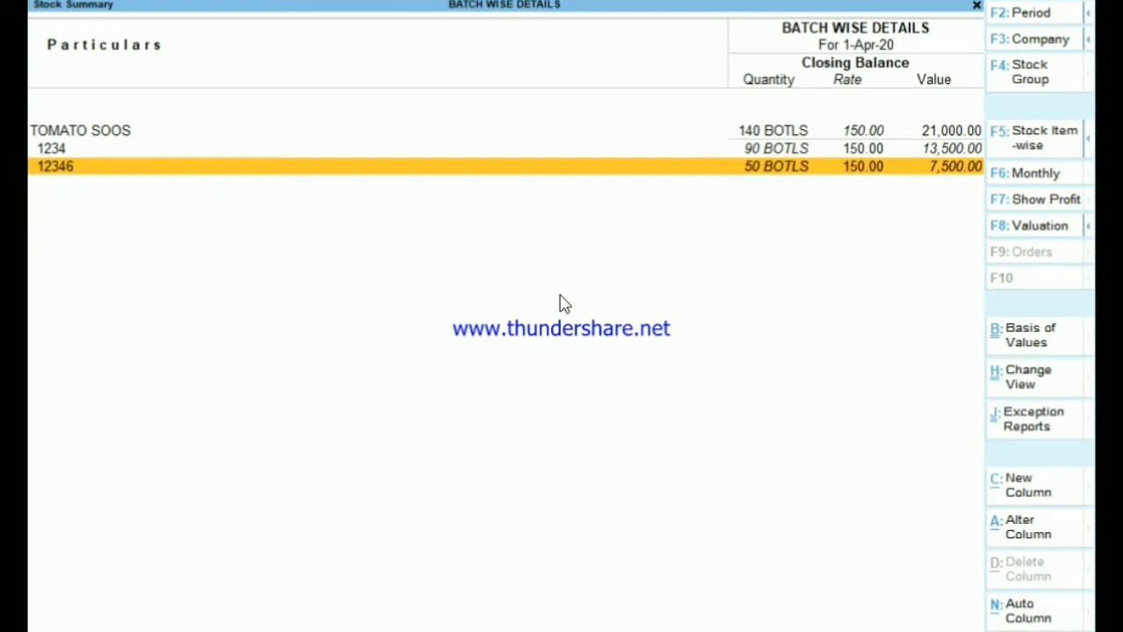
pyautogui.press('Up')
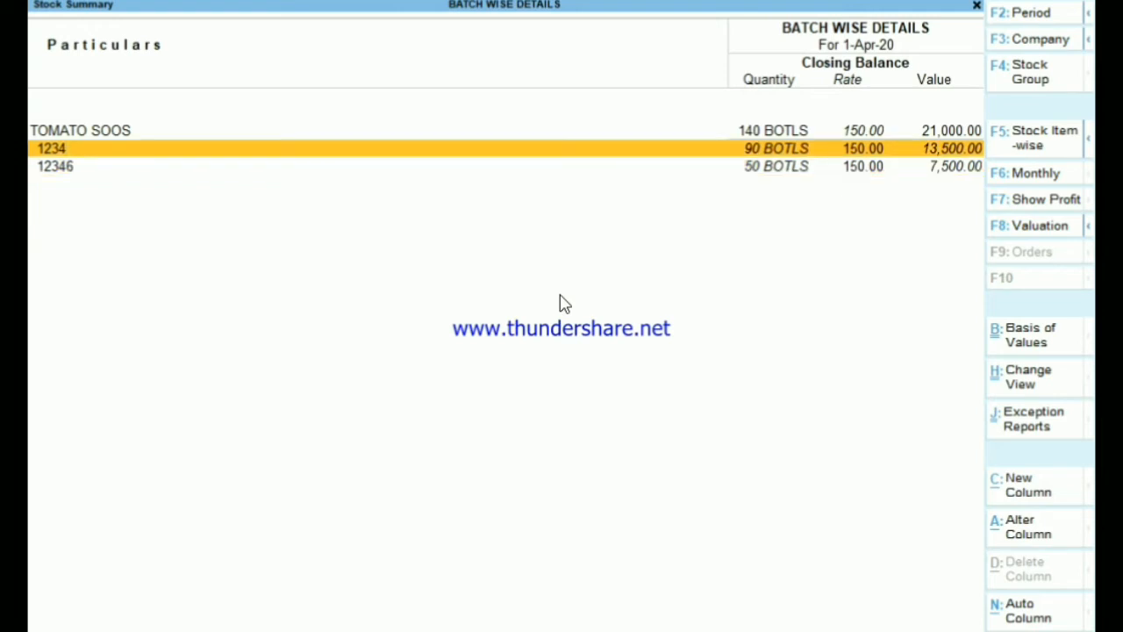
pyautogui.press('Down')
pyautogui.press('Up')
pyautogui.press('Return')
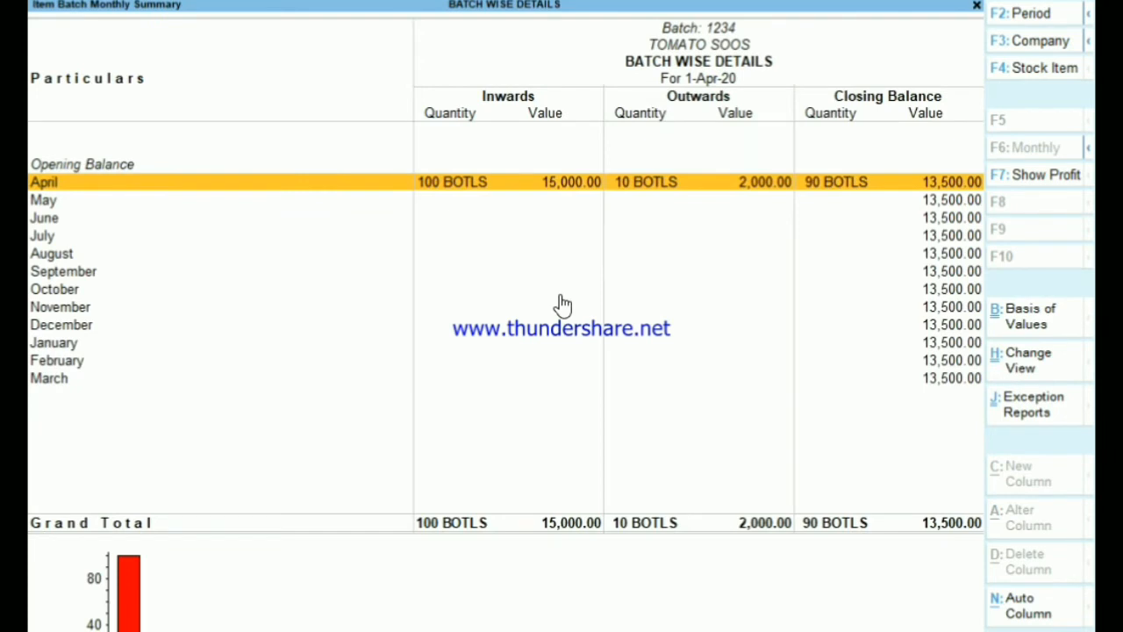
pyautogui.press('Down')
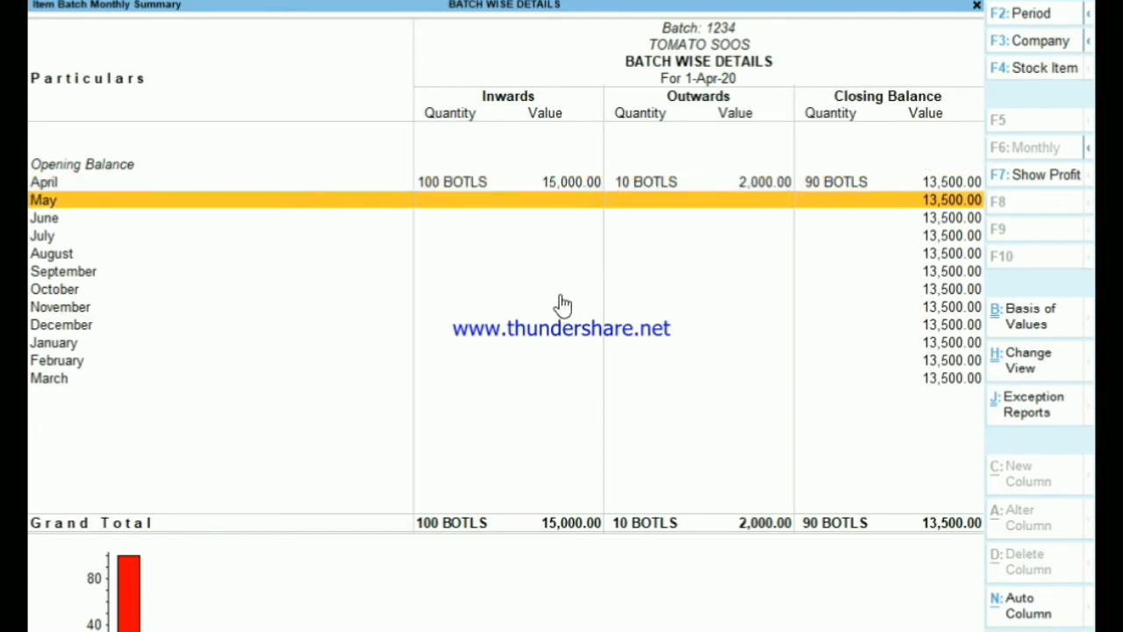
pyautogui.press('Up')
pyautogui.press('Escape')
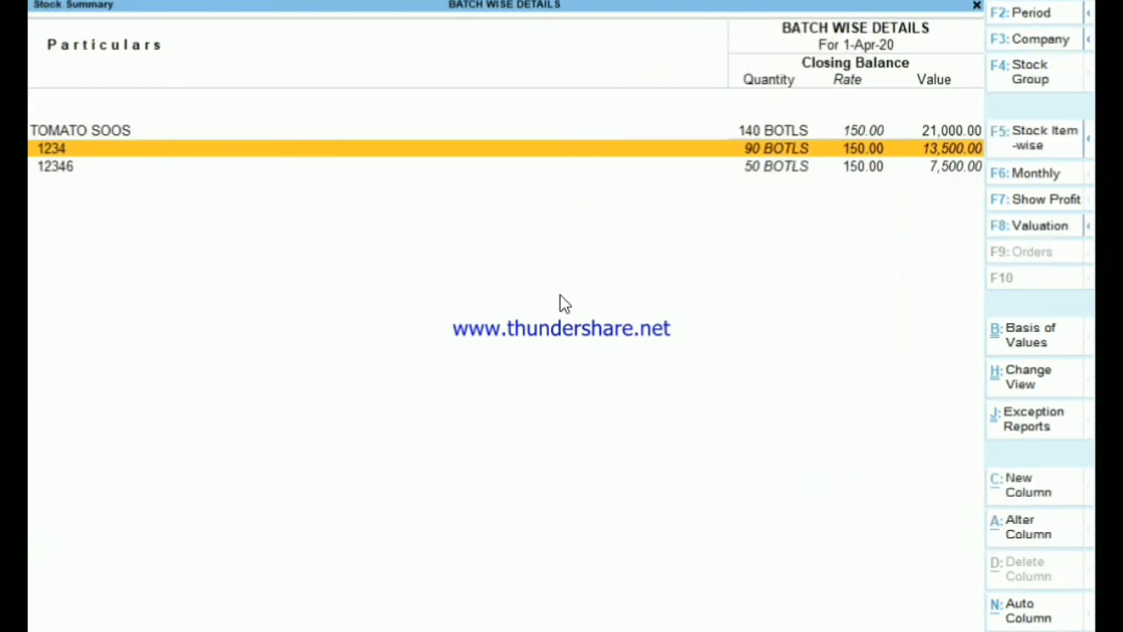
# - Examine the April vouchers and the manufacturing and expiry dates of batch 12346, then return to the Gateway of Tally
pyautogui.press('Down')
pyautogui.press('Return')
pyautogui.press('Return')
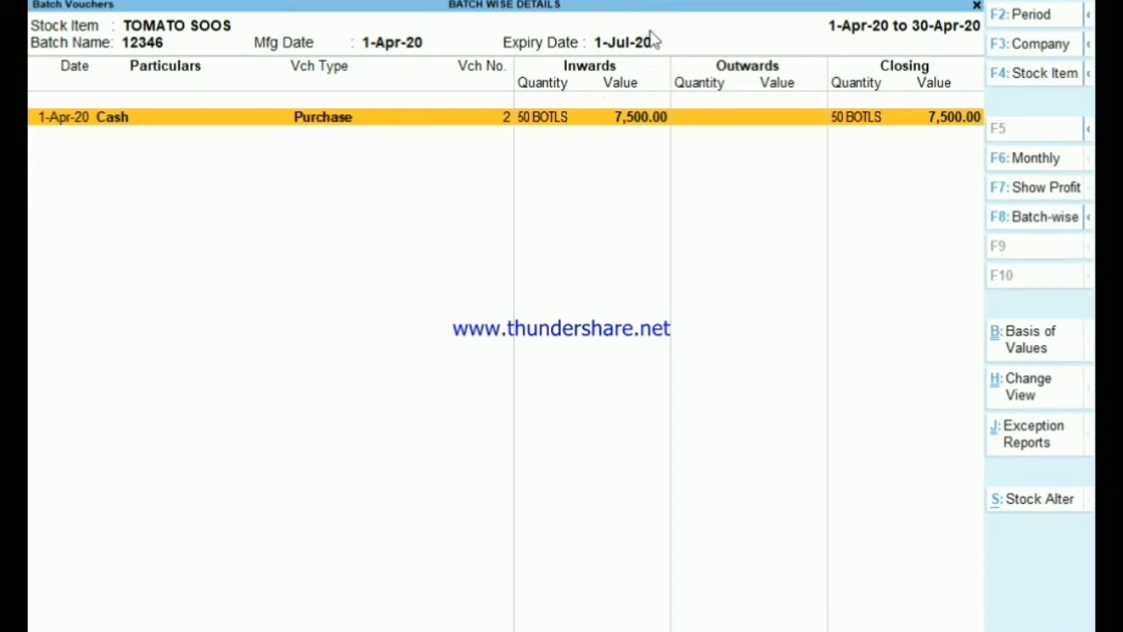
pyautogui.press('Escape')
pyautogui.press('Escape')
pyautogui.press('Escape')
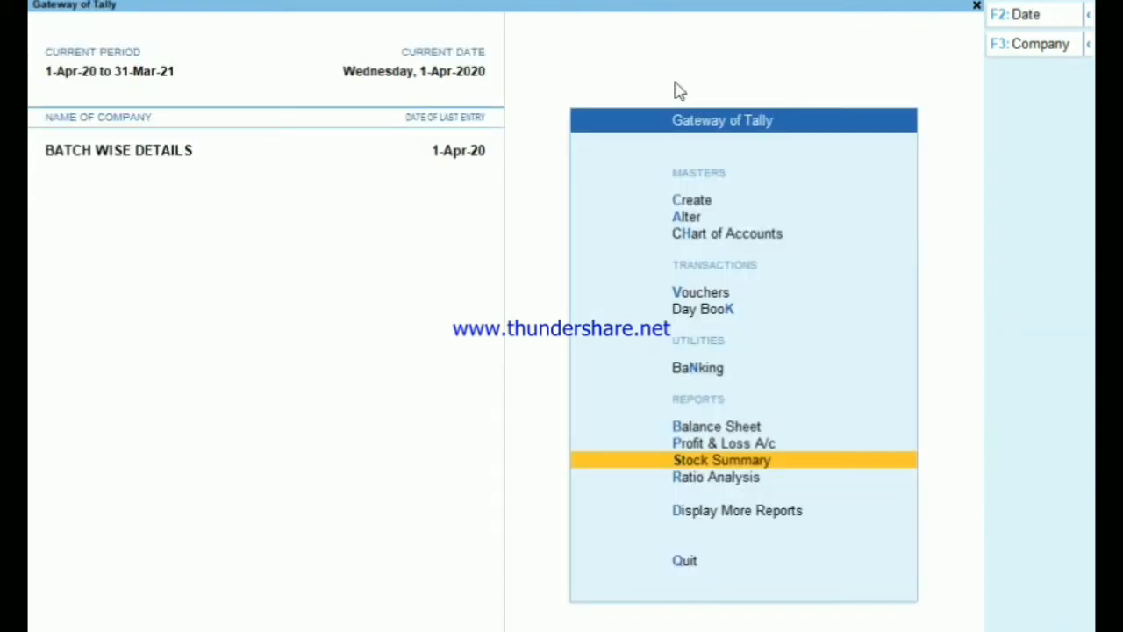
# - Reopen voucher entry with a blank purchase voucher
pyautogui.press('Up')
pyautogui.press('Up')
pyautogui.press('Up')
pyautogui.press('Up')
pyautogui.press('Up')
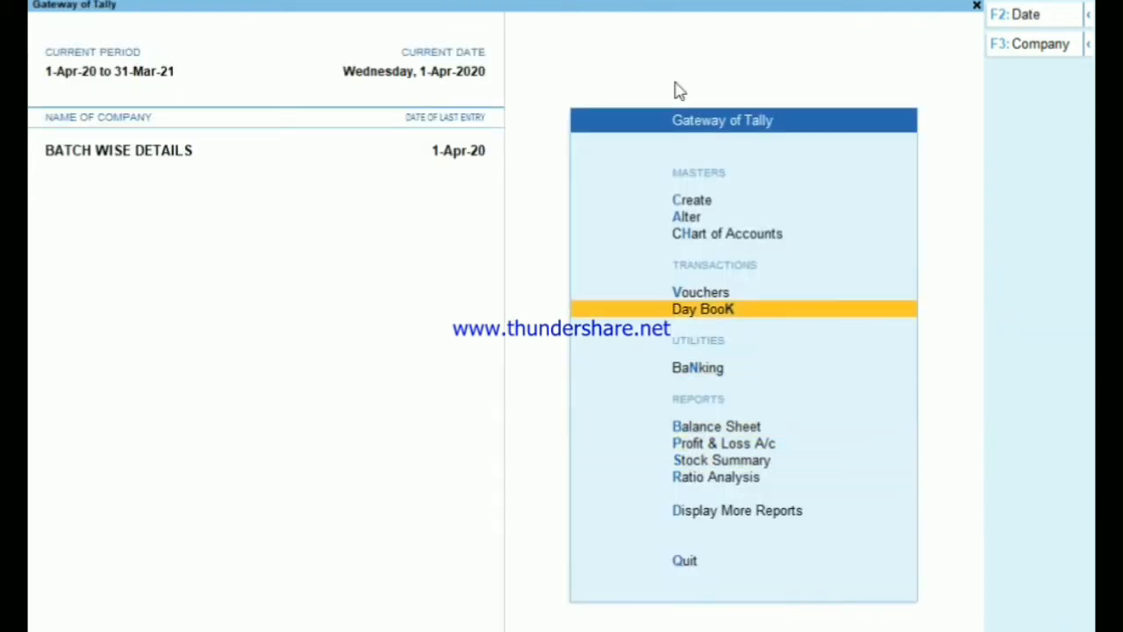
pyautogui.press('Return')
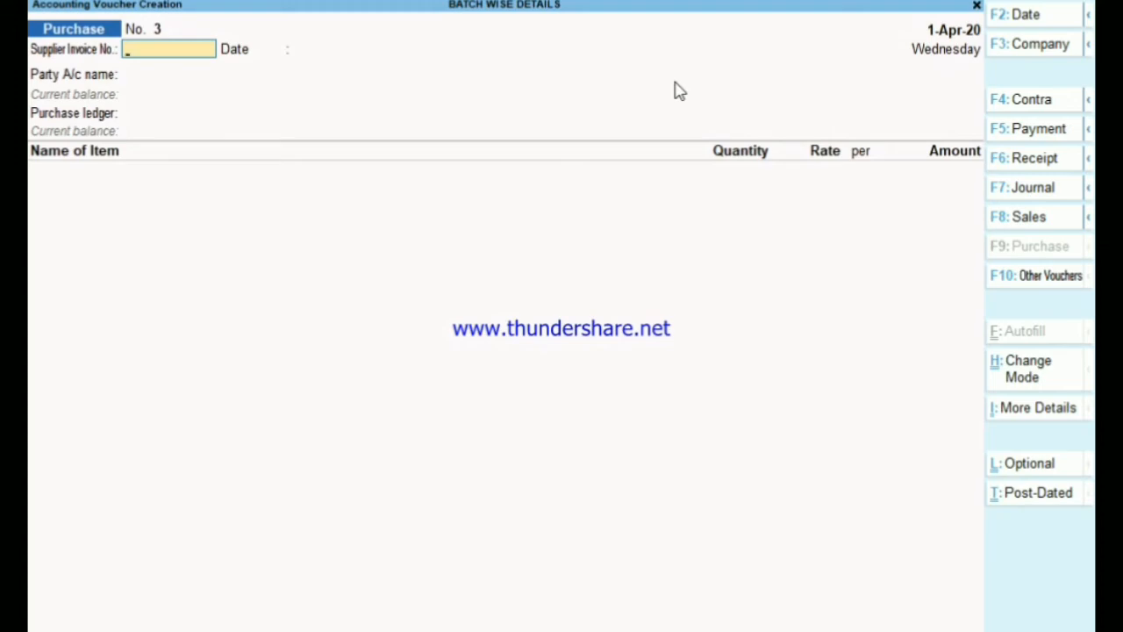
# - Start a sales voucher with Cash as the party, leaving the dispatch details blank and accepting the default party details
pyautogui.press('F8')
pyautogui.press('Return')
pyautogui.press('Return')
pyautogui.press('Return')
pyautogui.press('Return')
pyautogui.press('Return')
pyautogui.press('Return')
pyautogui.press('Return')
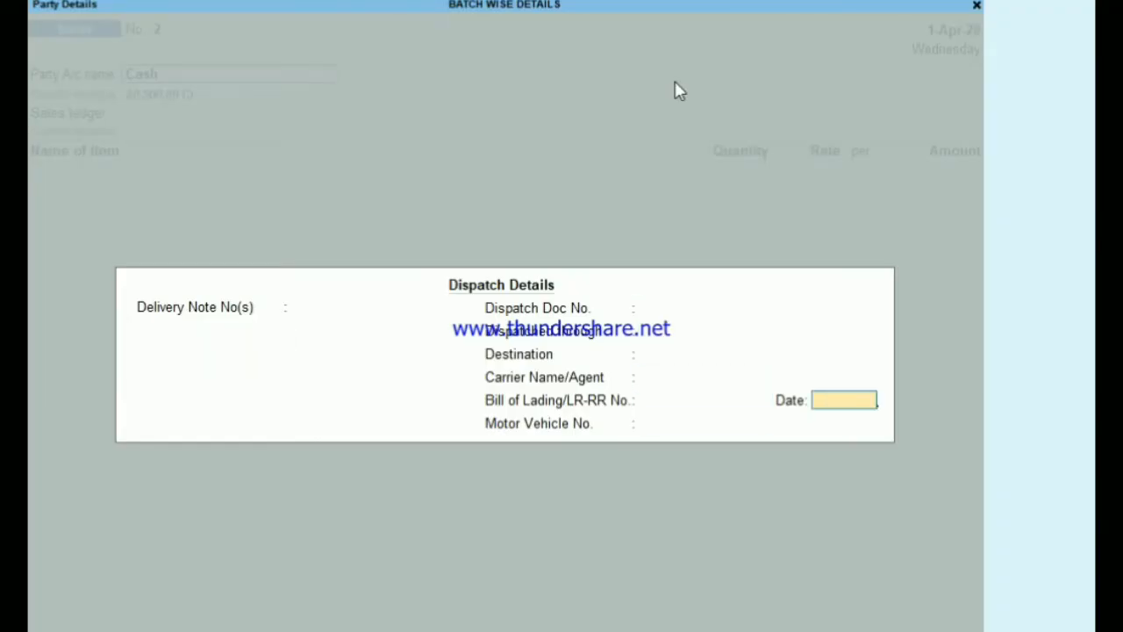
pyautogui.press('Return')
pyautogui.press('Return')
pyautogui.press('Return')
pyautogui.press('Return')
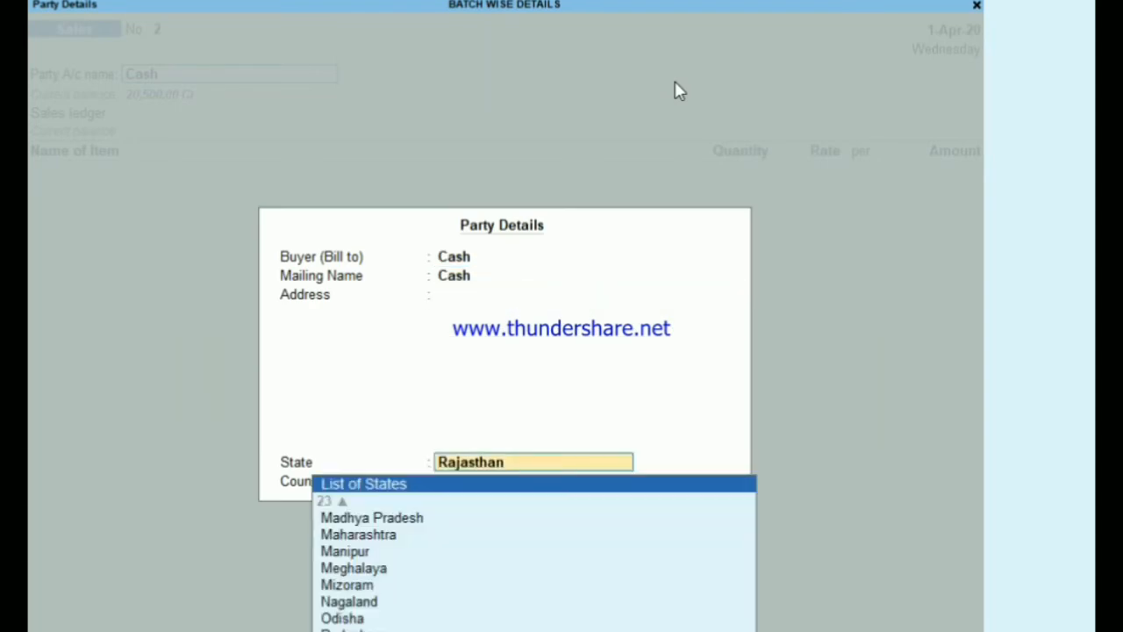
pyautogui.press('Return')
pyautogui.press('Return')
# - Set the sales voucher date to 1-Jun-20 and choose the SALES ledger
pyautogui.press('F2')
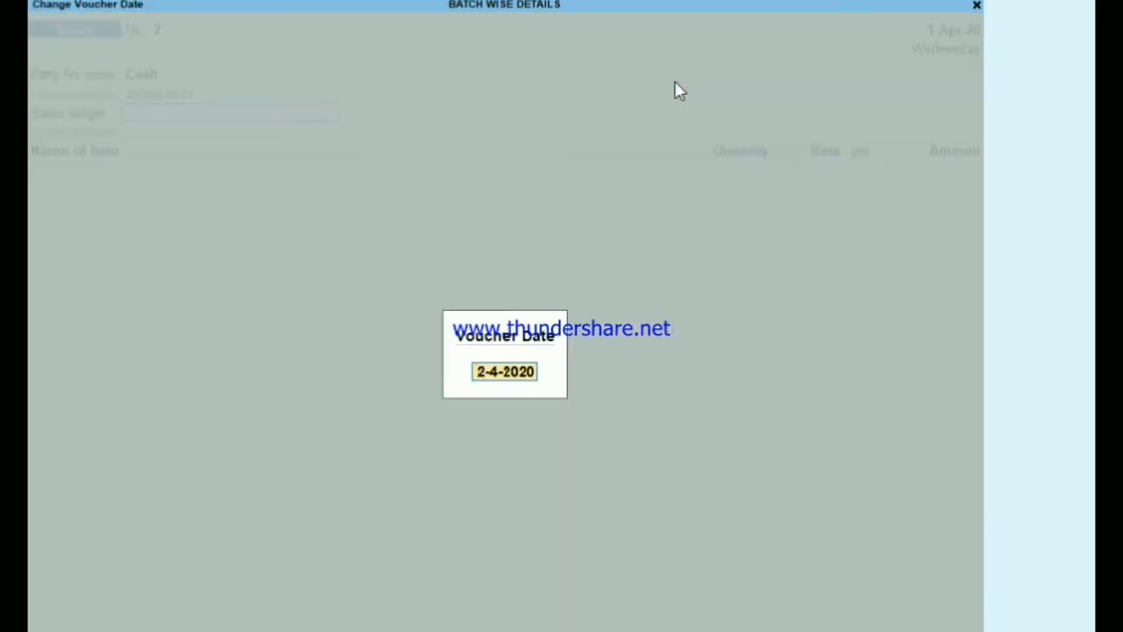
pyautogui.write('1-4')
pyautogui.press('Return')
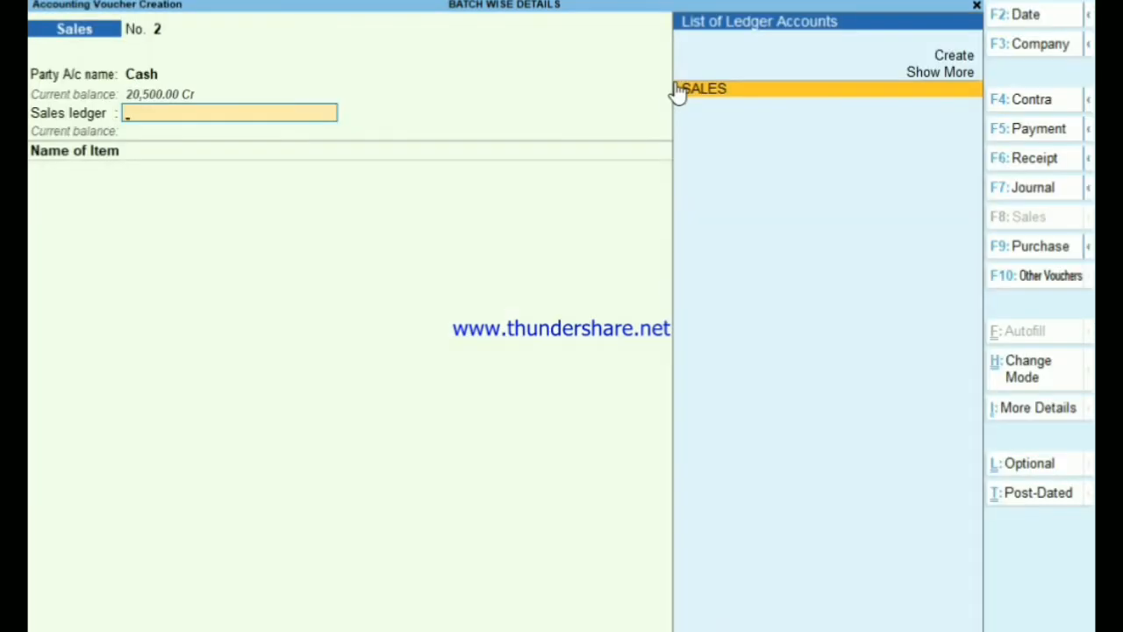
pyautogui.press('Return')
pyautogui.press('Return')
# - Select TOMATO SOOS as the sold item and view its list of active batches
pyautogui.press('BackSpace')
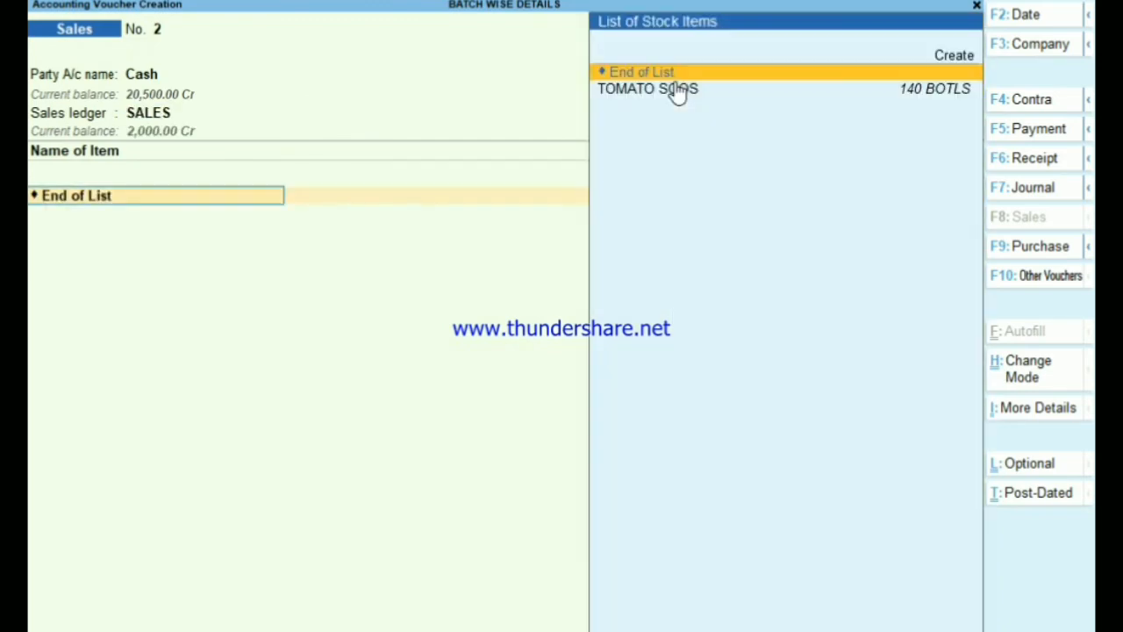
pyautogui.press('Down')
pyautogui.press('Return')
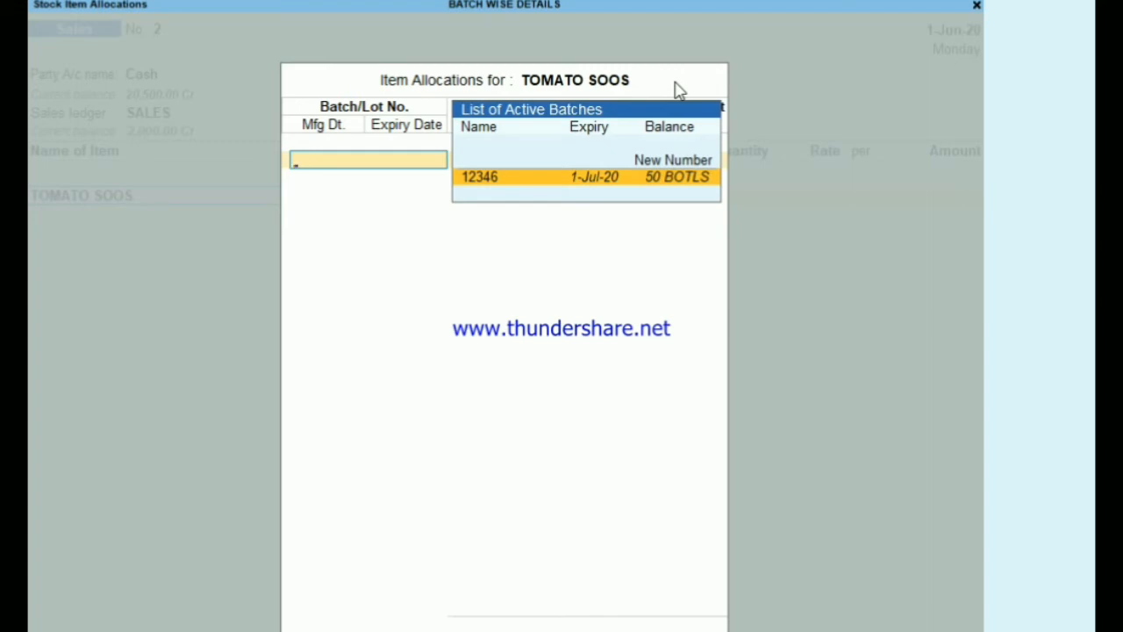
pyautogui.press('Escape')
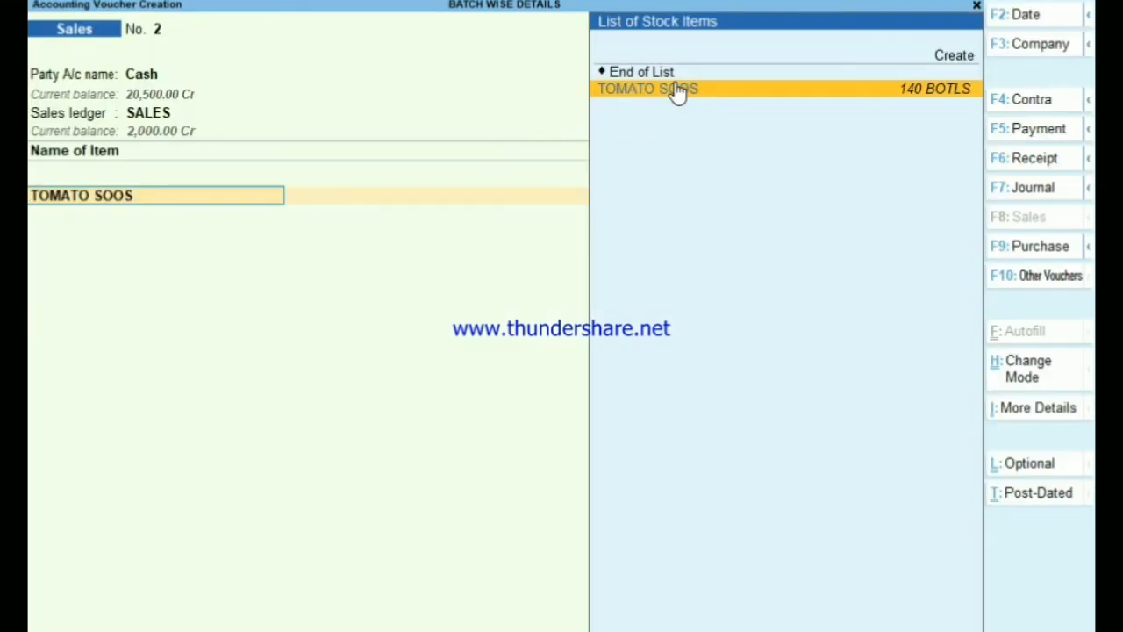
# - Examine the voucher configuration down to the option for using expired batches for stock items, leaving the settings as they are
pyautogui.press('F12')
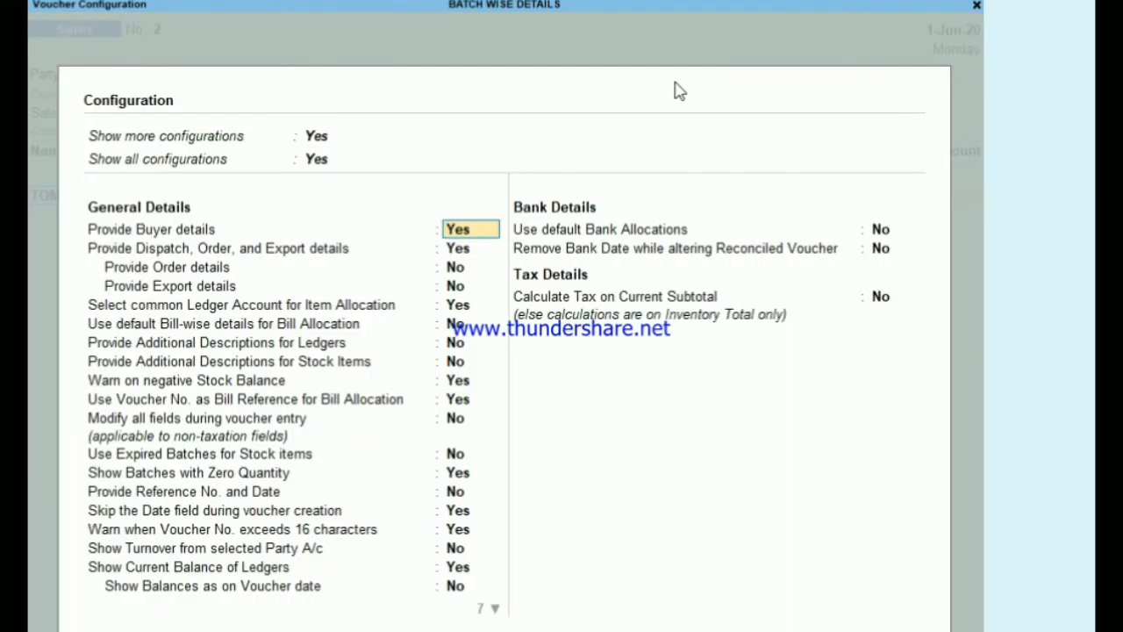
pyautogui.press('Down')
pyautogui.press('Down')
pyautogui.press('Down')
pyautogui.press('Down')
pyautogui.press('Down')
pyautogui.press('Down')
pyautogui.press('Down')
pyautogui.press('Down')
pyautogui.press('Down')
pyautogui.press('Down')
pyautogui.press('Down')
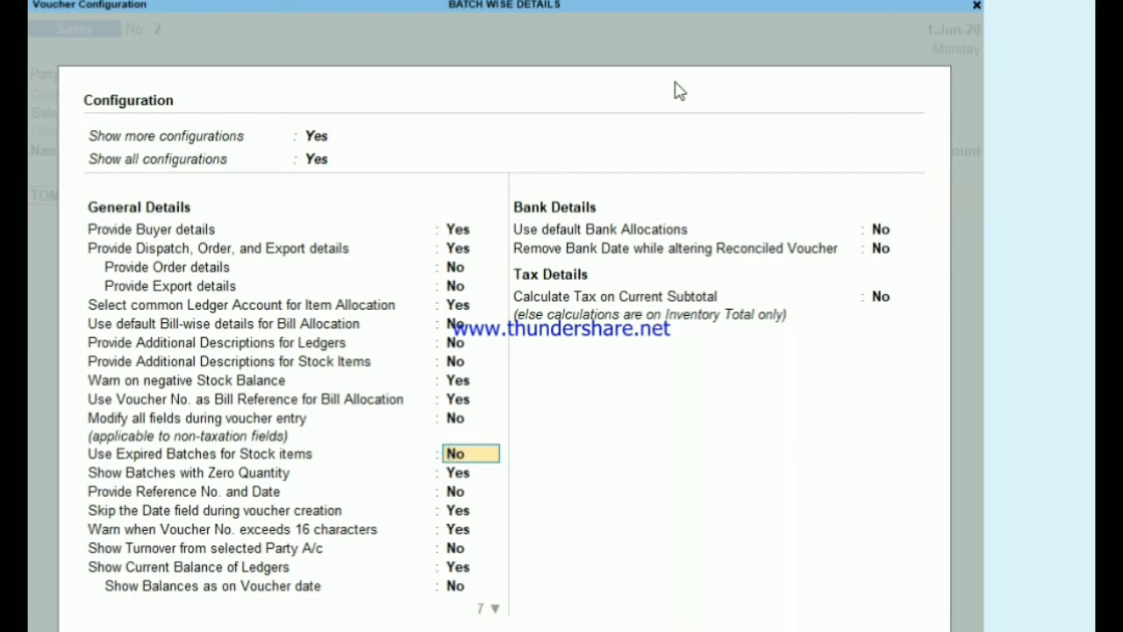
pyautogui.press('Escape')
pyautogui.press('Escape')
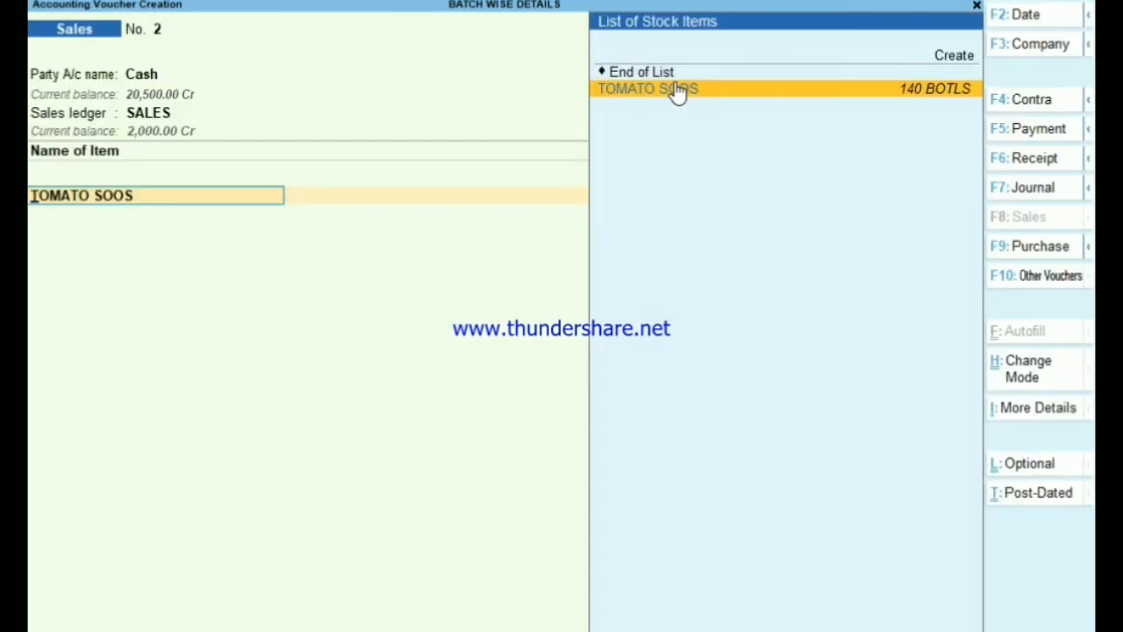
# - Check the active batches of TOMATO SOOS once more, then leave the item allocation
pyautogui.press('Return')
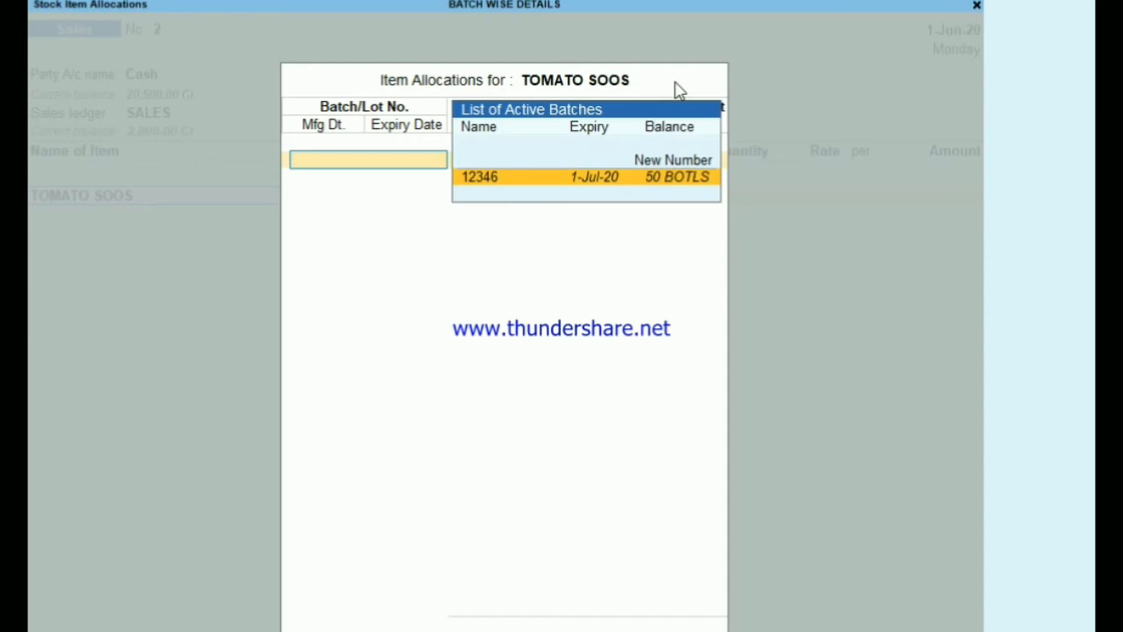
pyautogui.press('Escape')
pyautogui.press('y')
pyautogui.press('BackSpace')
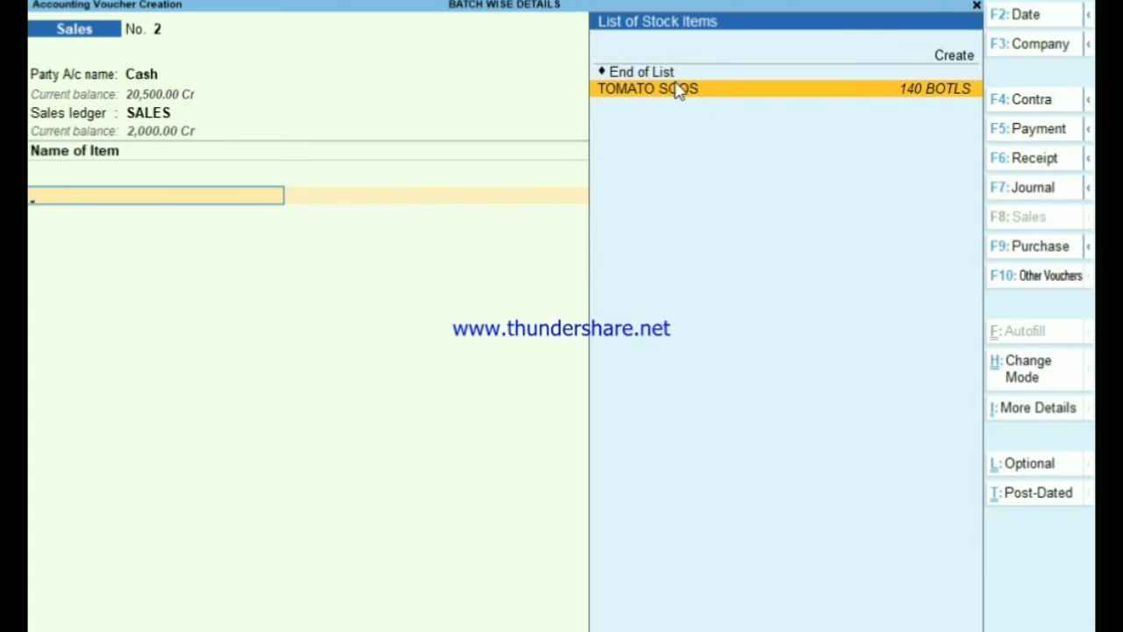
# - Discard the unfinished sales voucher and switch to a blank purchase voucher
pyautogui.press('Escape')
pyautogui.press('Escape')
pyautogui.press('y')
pyautogui.press('Return')
pyautogui.press('F9')
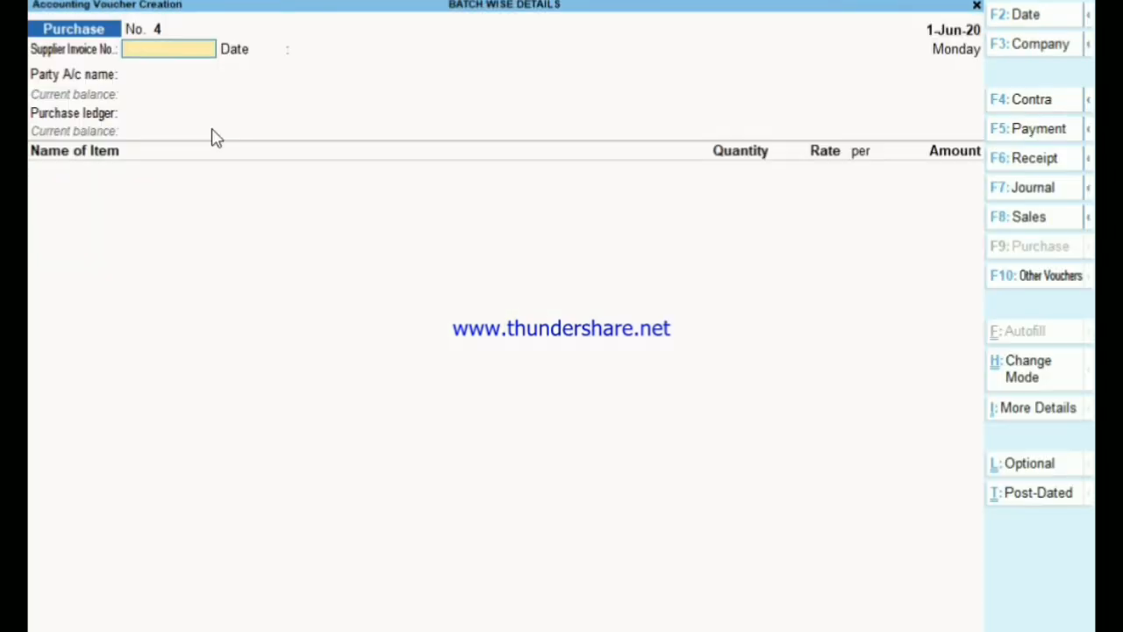
# - Change the voucher to a stock journal of the MANUFACTURING type
pyautogui.press('alt')
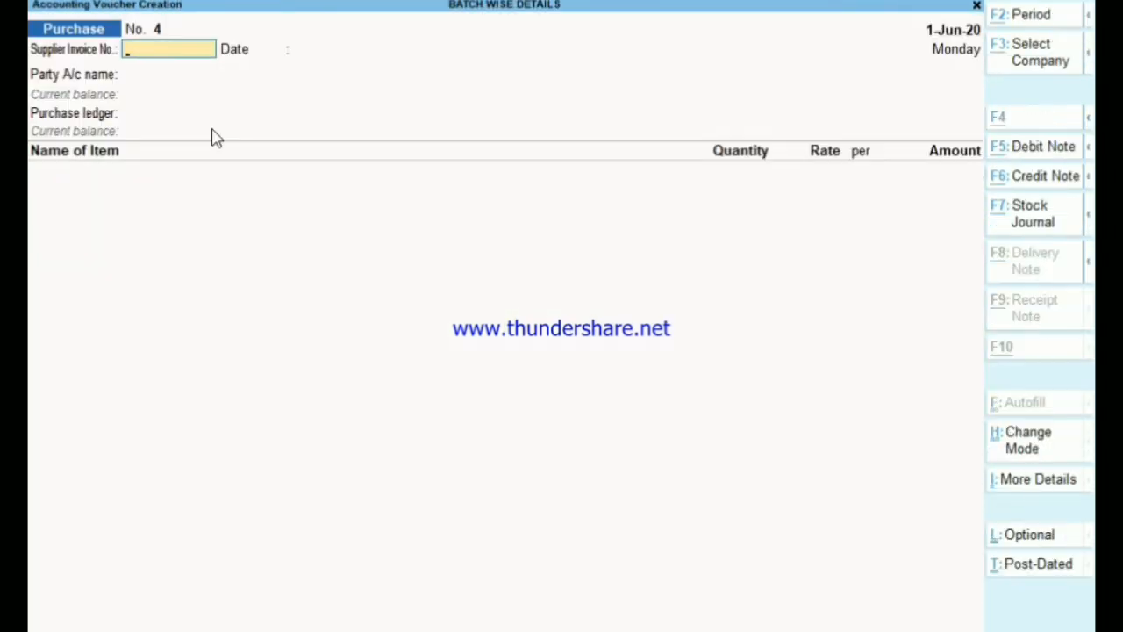
pyautogui.hotkey('alt', 'F7')
pyautogui.press('Up')
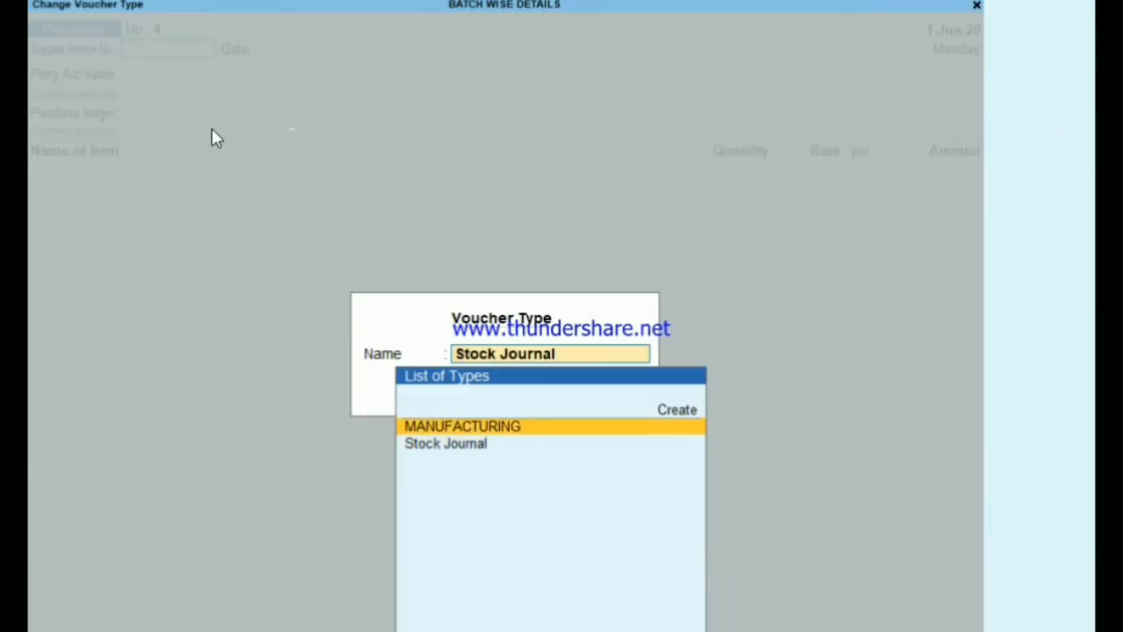
pyautogui.press('Return')
# - Choose TOMATO SOOS as the product to manufacture
pyautogui.press('Down')
pyautogui.press('Down')
pyautogui.press('Down')
pyautogui.press('Down')
pyautogui.press('Down')
pyautogui.press('Down')
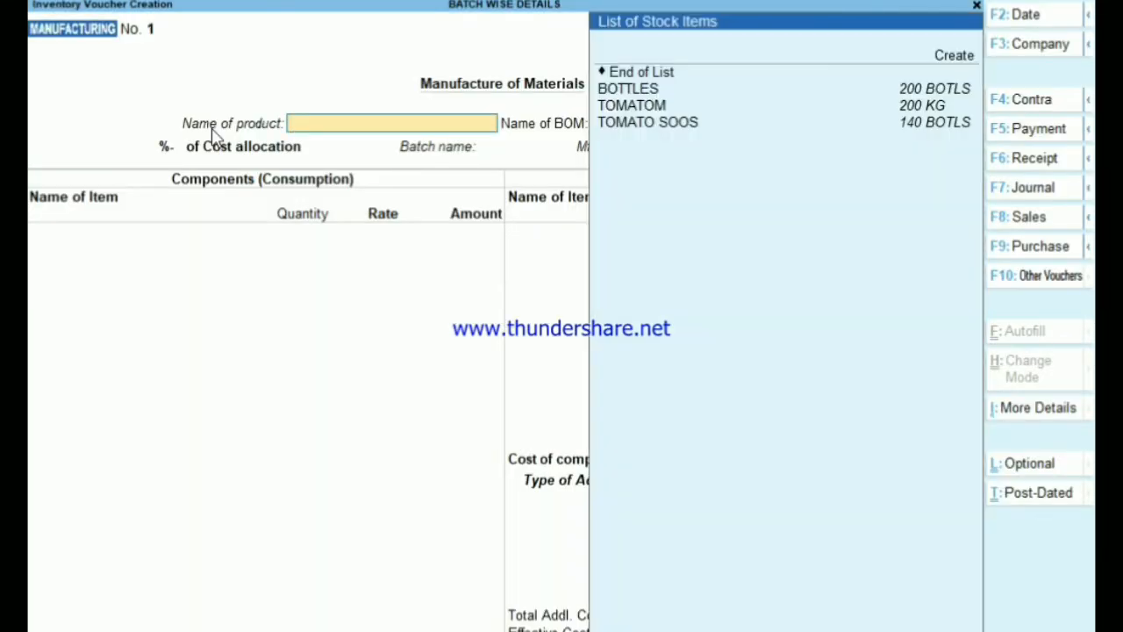
pyautogui.press('Return')
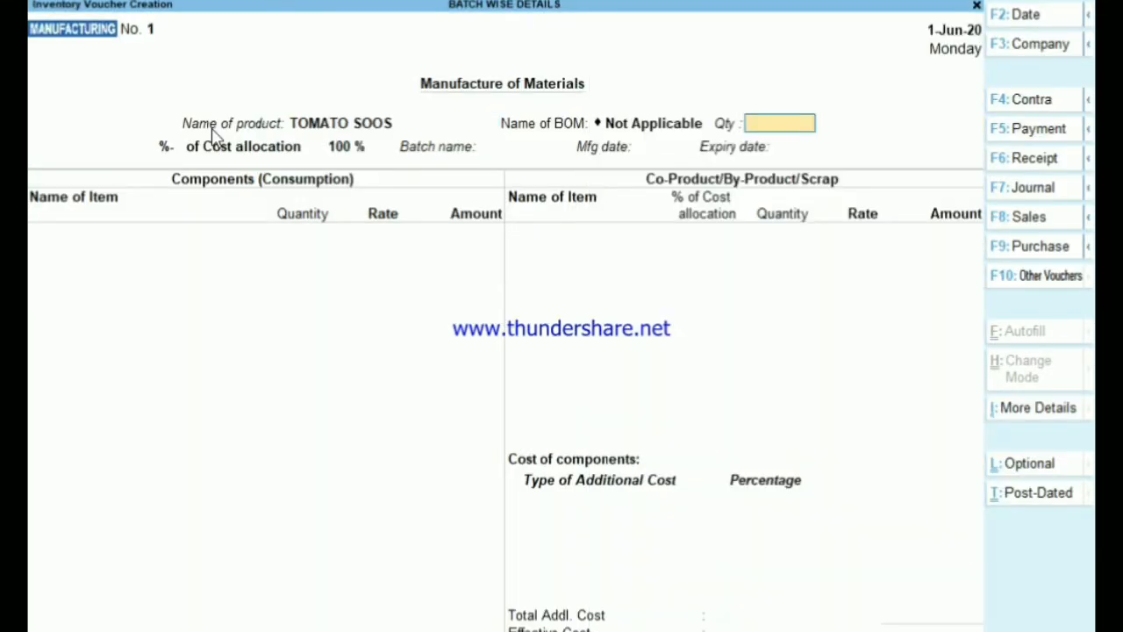
# - Open the TOMATO SOOS stock item for alteration from the product field and go through its batch and date options unchanged
pyautogui.press('BackSpace')
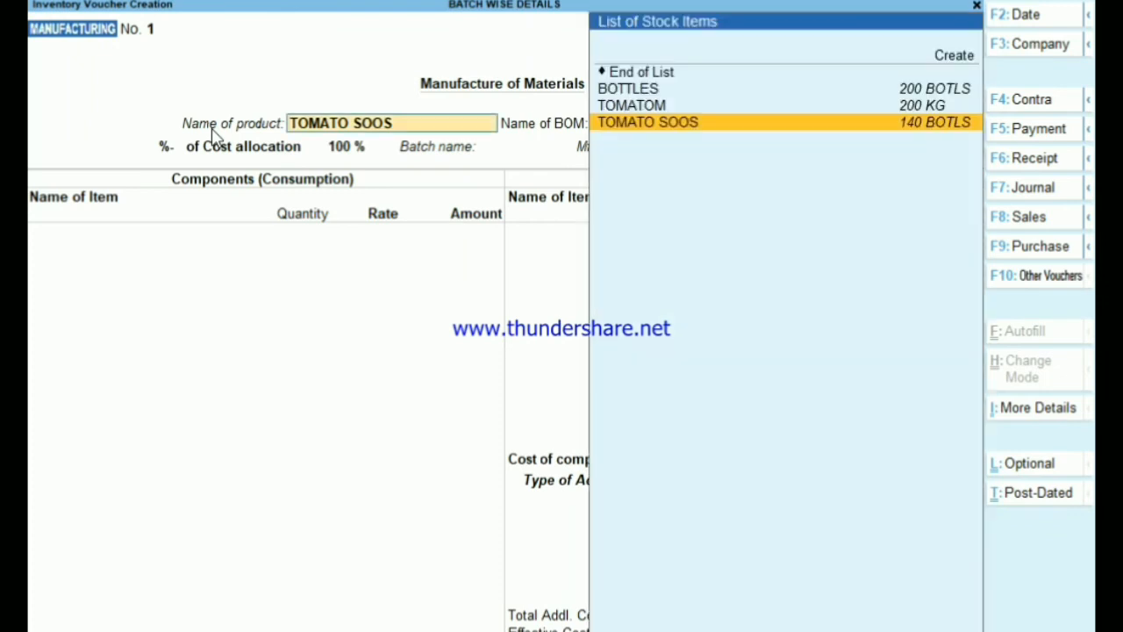
pyautogui.press('Return')
pyautogui.press('BackSpace')
pyautogui.hotkey('ctrl', 'Return')
pyautogui.press('Return')
pyautogui.press('Return')
pyautogui.press('Return')
pyautogui.press('Return')
pyautogui.press('Return')
pyautogui.press('Return')
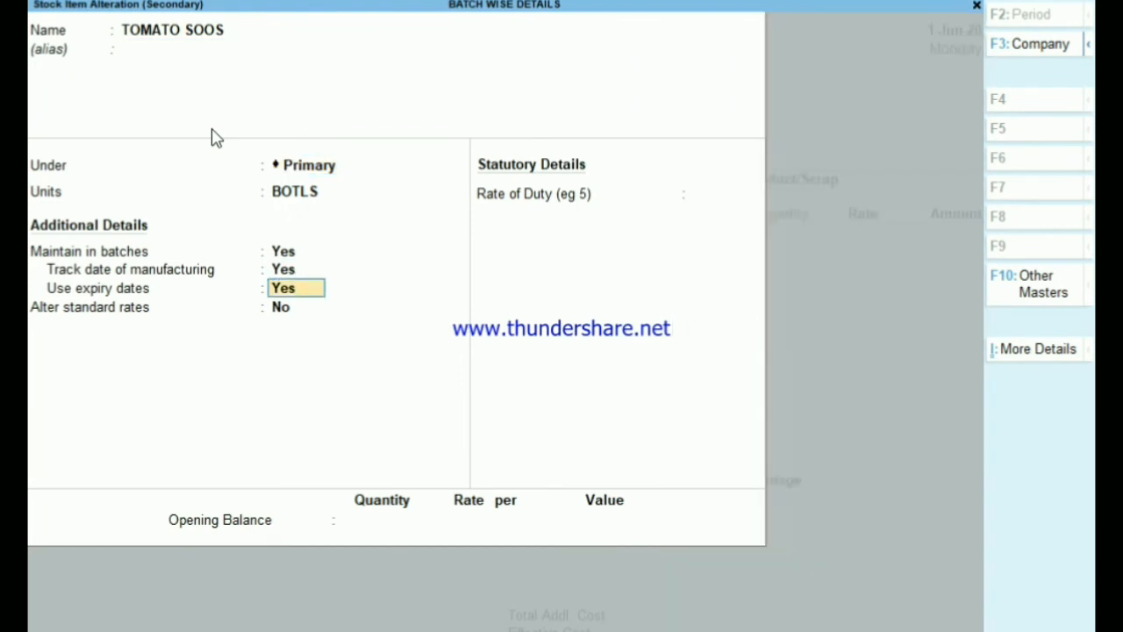
pyautogui.press('Return')
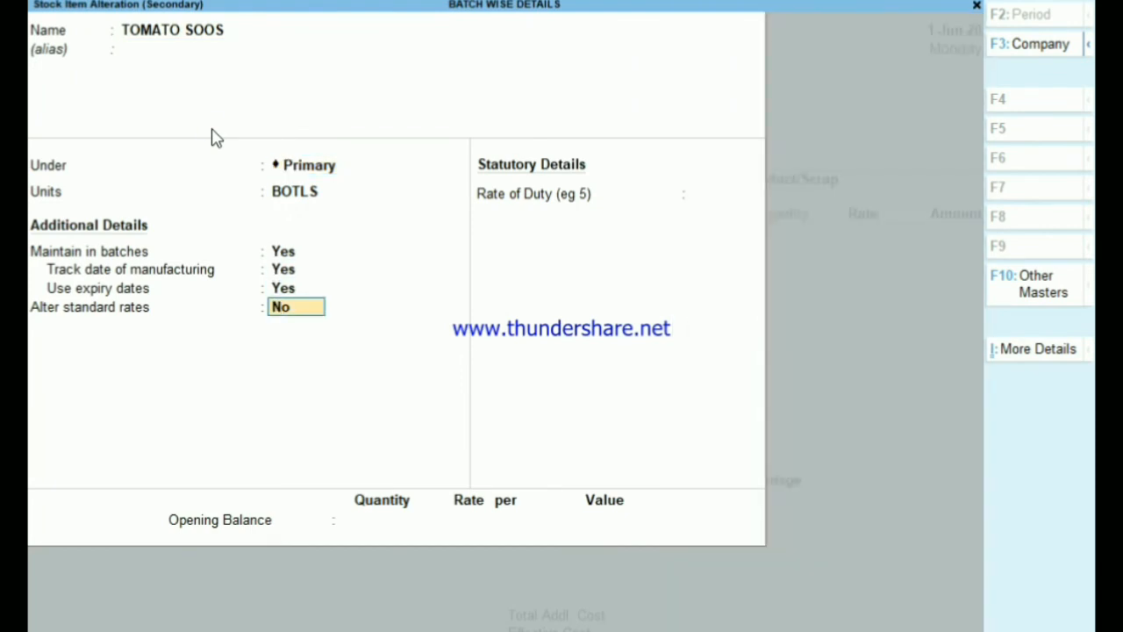
# - Enable Set Components List (Bill of Materials) in the stock item configuration and accept it
pyautogui.press('F12')
pyautogui.press('Return')
pyautogui.press('Return')
pyautogui.press('Return')
pyautogui.press('Return')
pyautogui.press('Return')
pyautogui.press('Return')
pyautogui.press('Return')
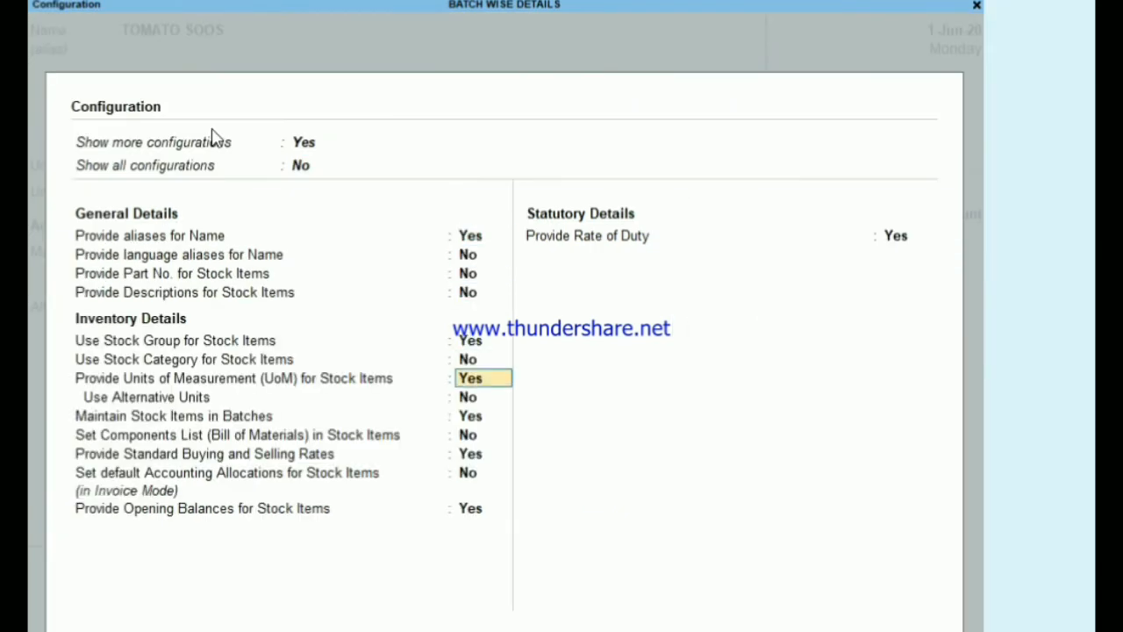
pyautogui.press('Return')
pyautogui.press('Return')
pyautogui.write('y')
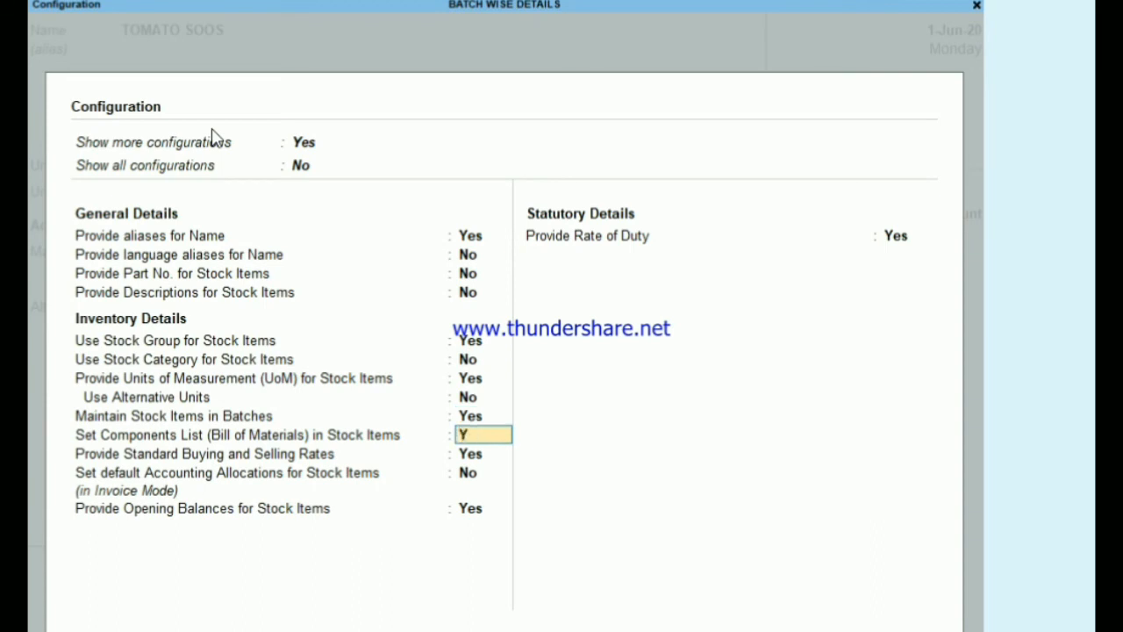
pyautogui.press('Return')
pyautogui.hotkey('ctrl', 'a')
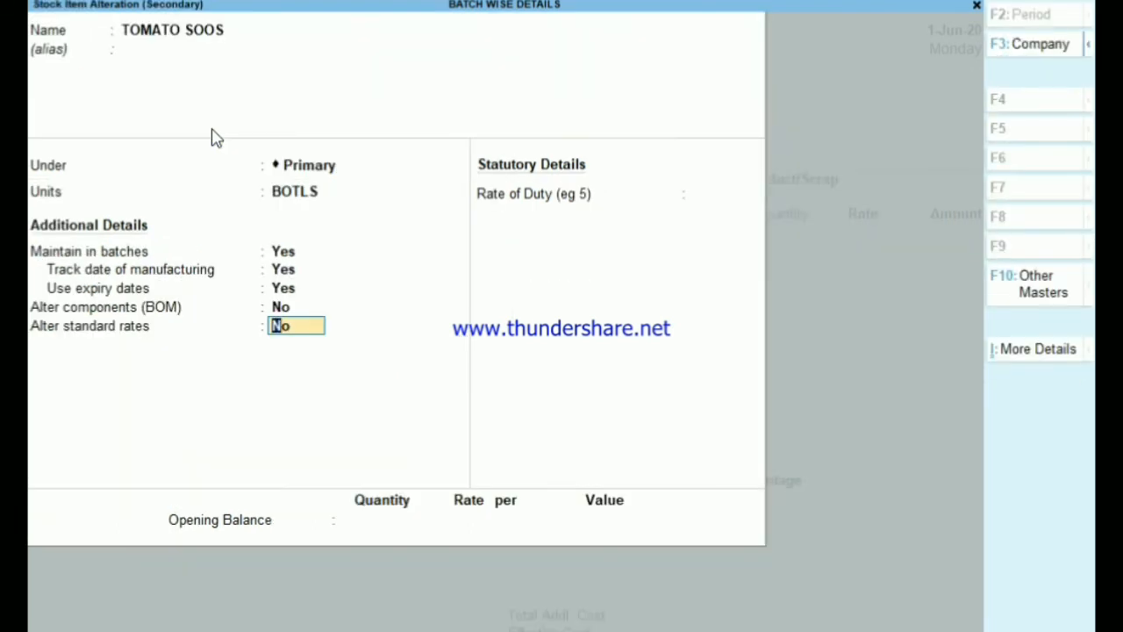
# - Turn on Alter components (BOM) for TOMATO SOOS and create a bill of materials named TOMATO SOSS
pyautogui.press('Up')
pyautogui.write('y')
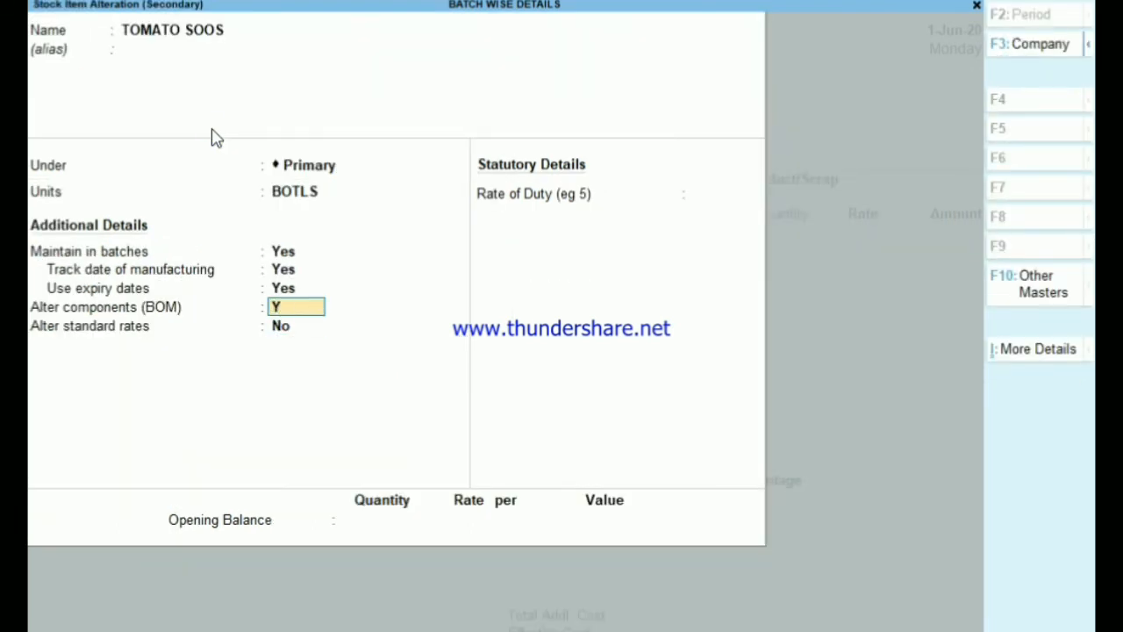
pyautogui.press('Return')
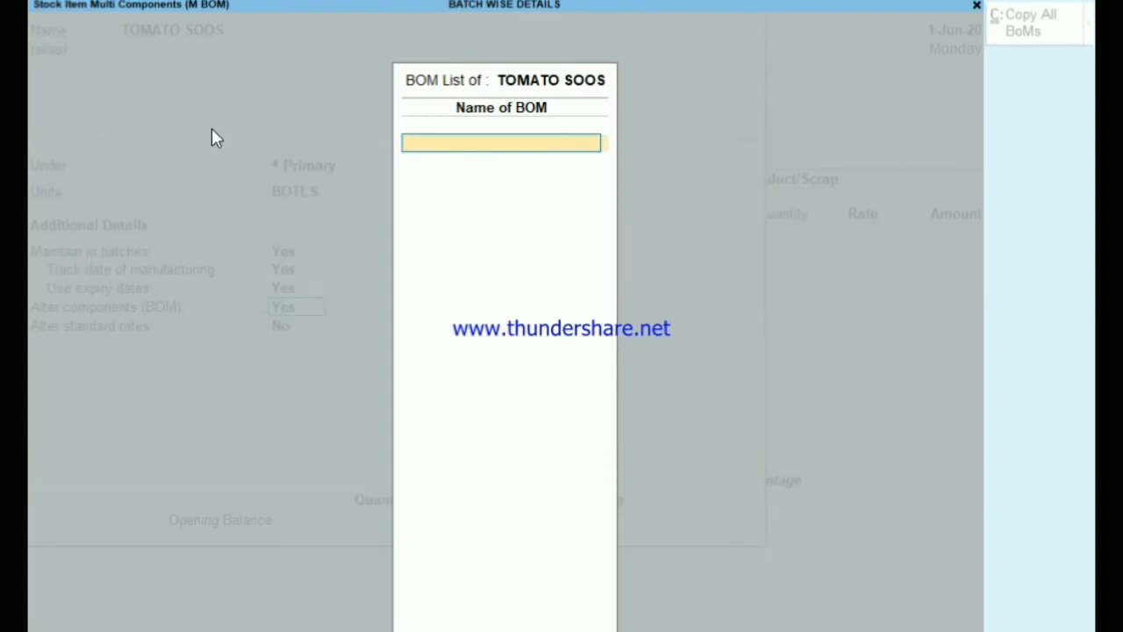
pyautogui.write('S')
pyautogui.write('OS')
pyautogui.press('BackSpace')
pyautogui.press('BackSpace')
pyautogui.press('BackSpace')
pyautogui.press('BackSpace')
pyautogui.write('TOMATO SO')
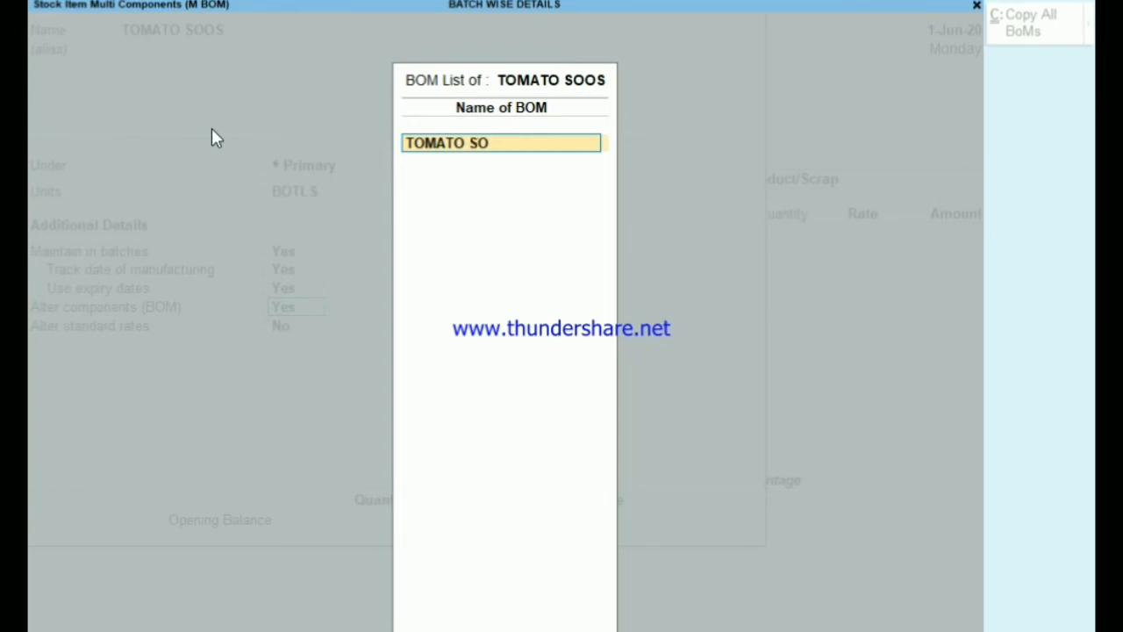
pyautogui.write('SS')
pyautogui.press('Return')
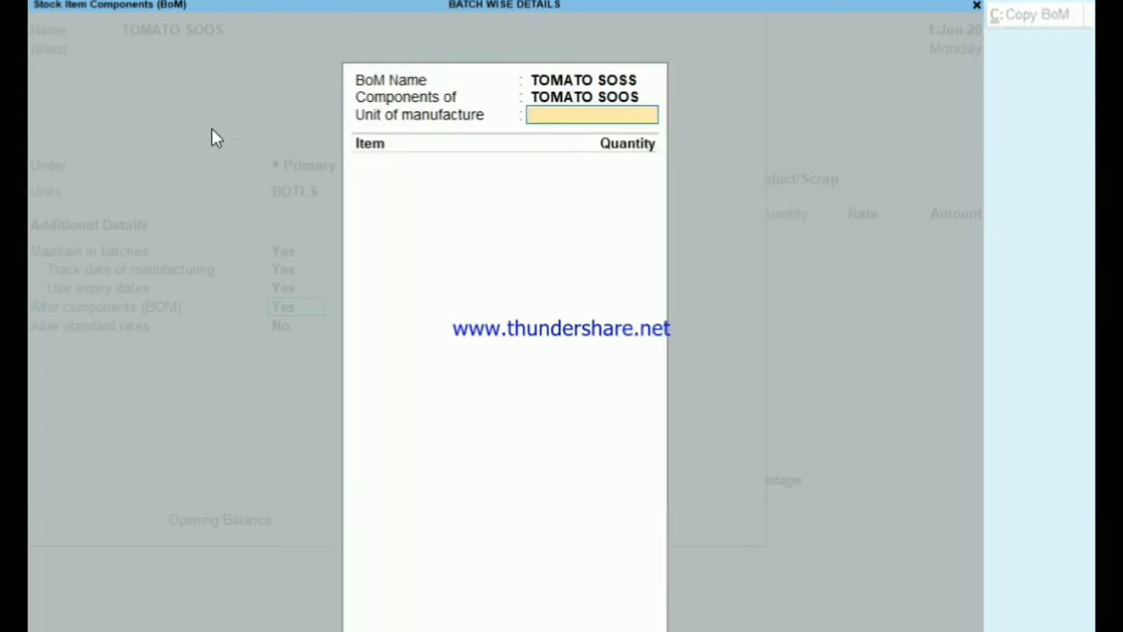
# - Set the unit of manufacture to 1 BOTLS and add 1 KG of TOMATOM and 1 BOTLS of BOTTLES as components
pyautogui.write('1')
pyautogui.press('Return')
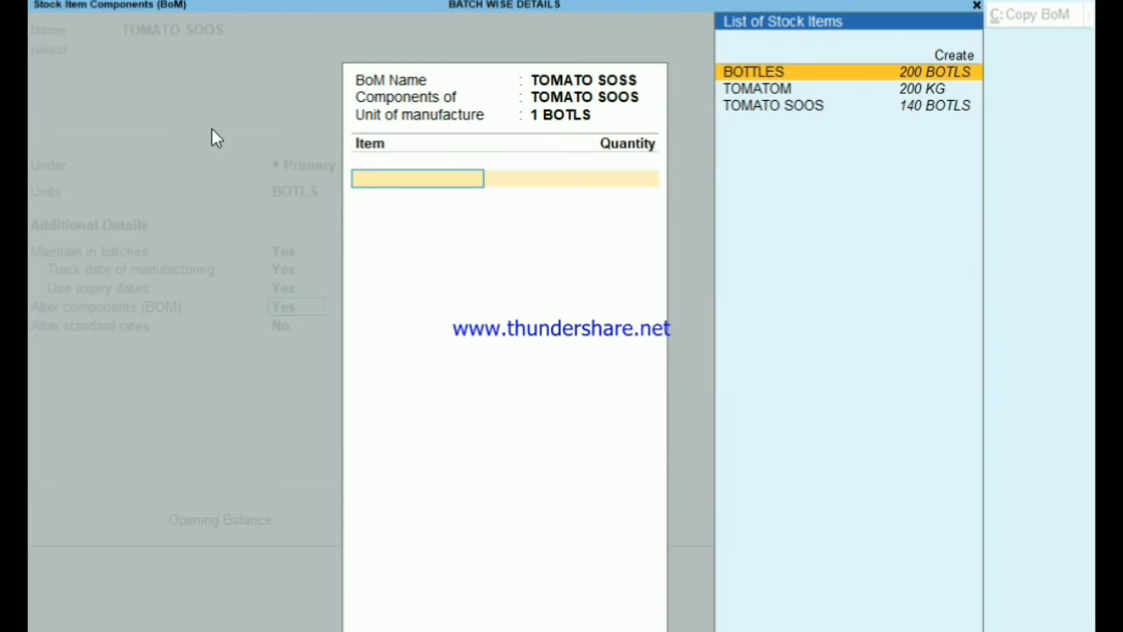
pyautogui.press('Down')
pyautogui.press('Return')
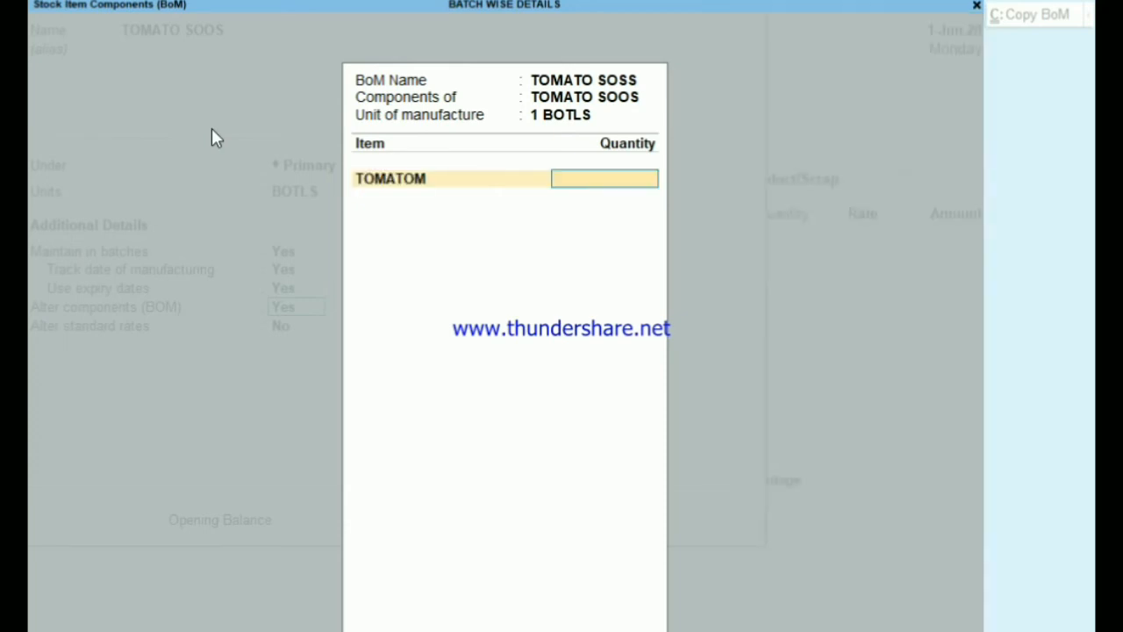
pyautogui.write('1')
pyautogui.press('Return')
pyautogui.press('Down')
pyautogui.press('Return')
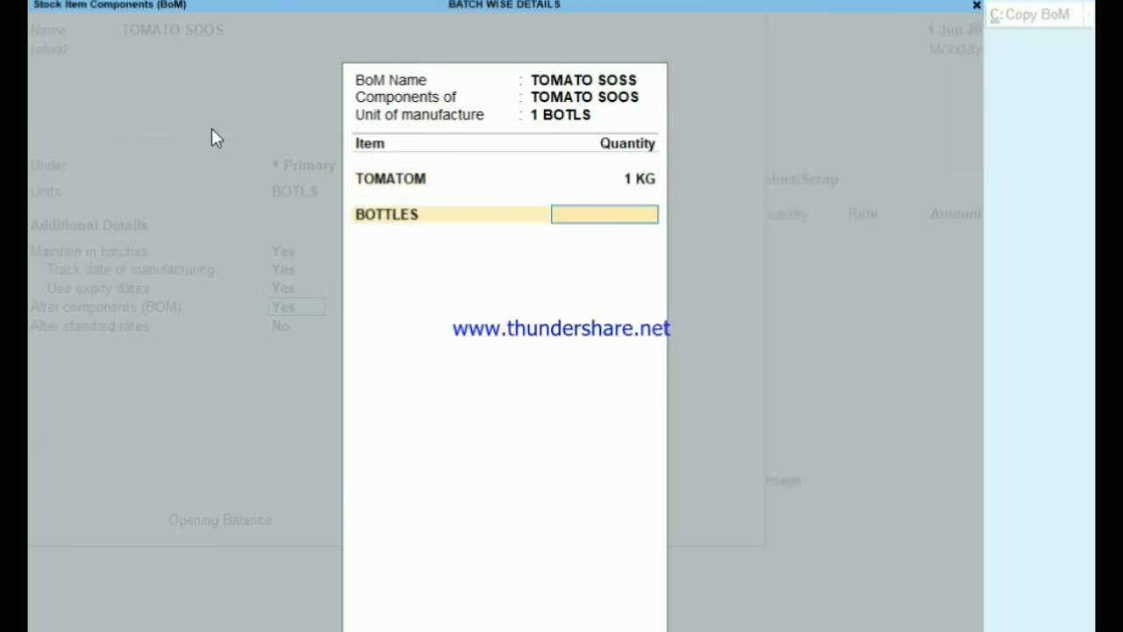
pyautogui.write('1')
pyautogui.press('Return')
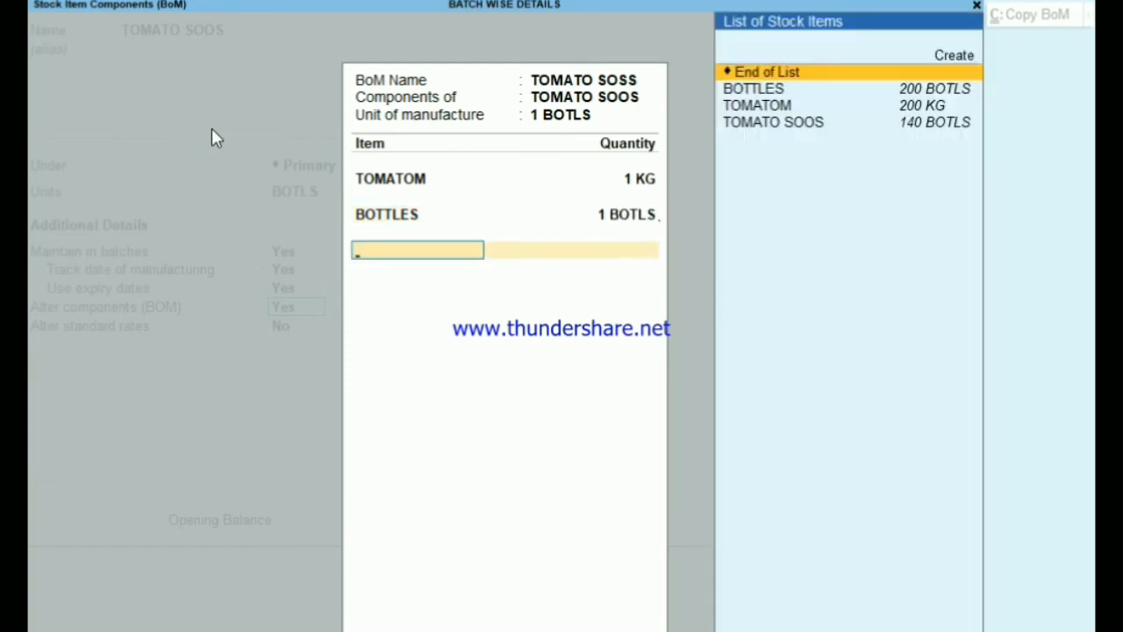
# - Finish the component list and save the altered TOMATO SOOS stock item
pyautogui.press('Return')
pyautogui.press('Return')
pyautogui.press('Return')
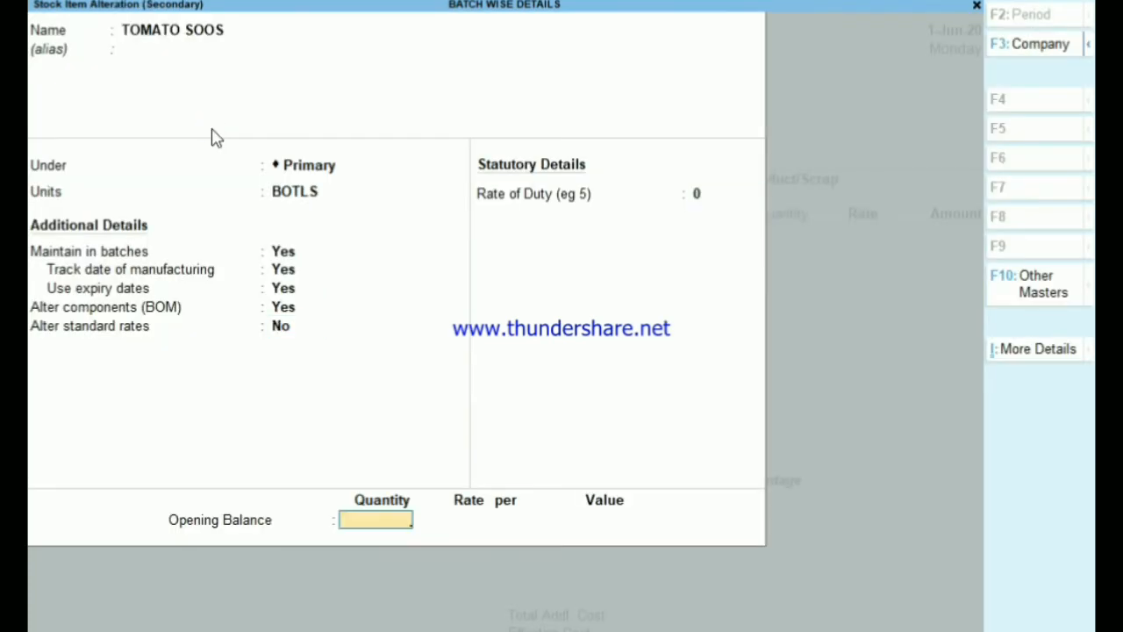
pyautogui.press('Return')
pyautogui.press('Return')
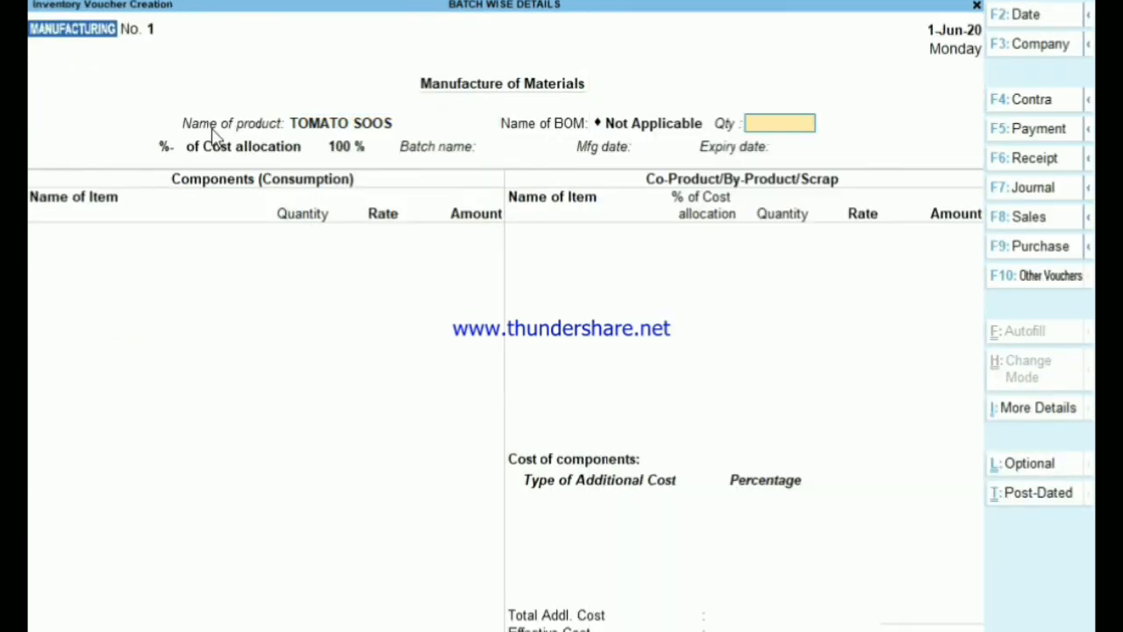
# - Restart the MANUFACTURING voucher and select TOMATO SOOS as the product with the TOMATO SOSS bill of materials
pyautogui.press('Escape')
pyautogui.press('Return')
pyautogui.press('Return')
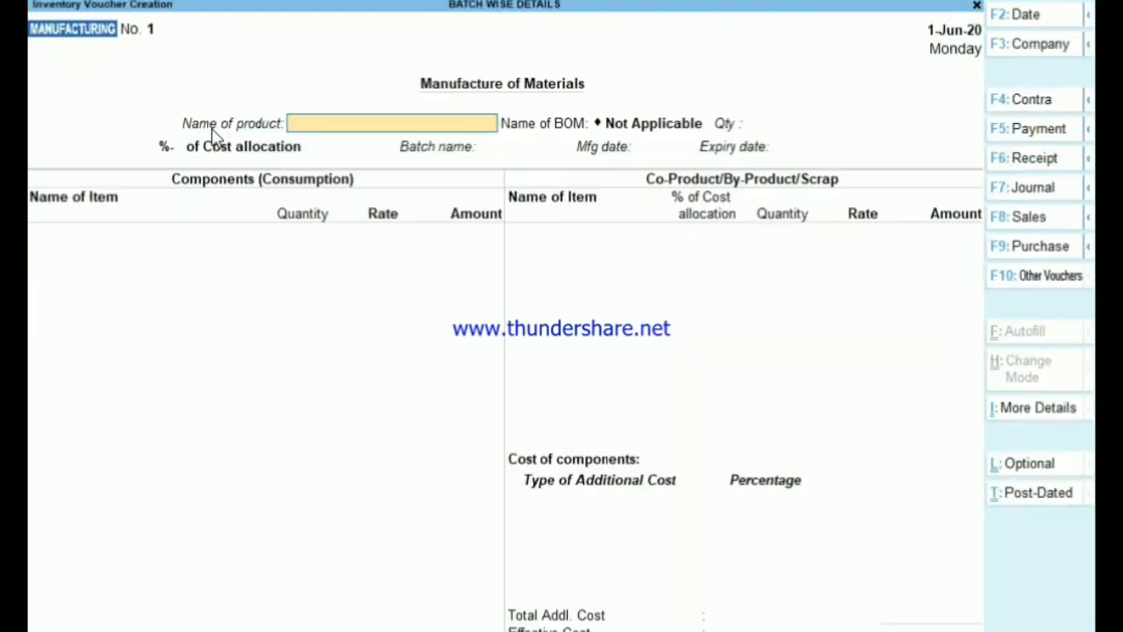
pyautogui.press('F10')
pyautogui.press('Return')
pyautogui.press('Down')
pyautogui.press('Down')
pyautogui.press('Down')
pyautogui.press('Return')
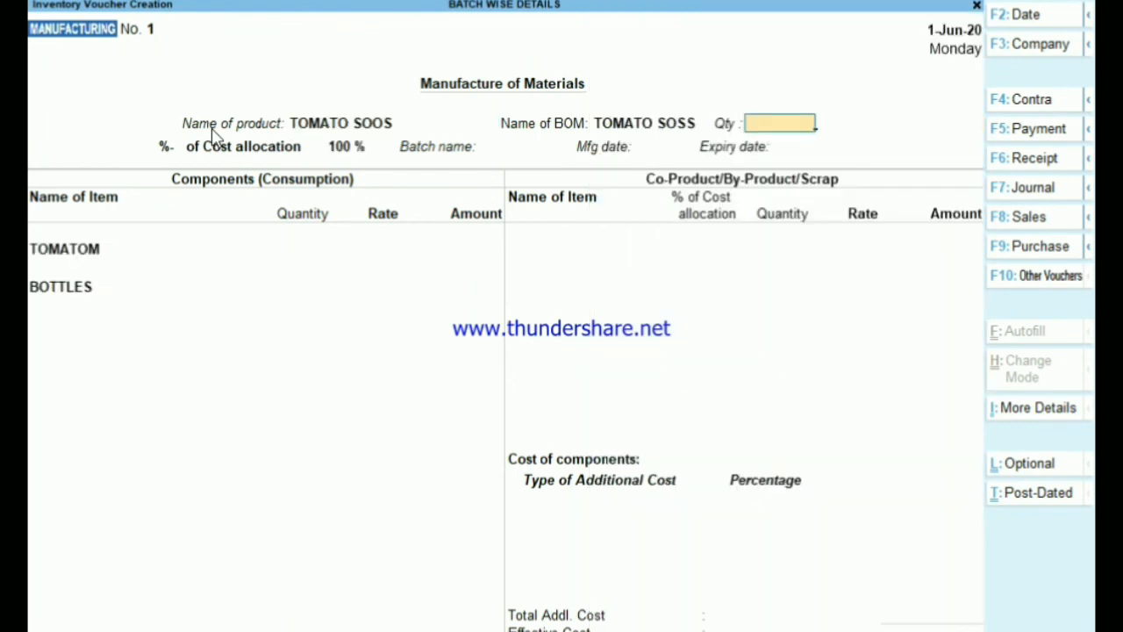
# - Set the quantity to manufacture to 200 BOTLS and assign the new batch number T1211
pyautogui.write('200')
pyautogui.press('Return')
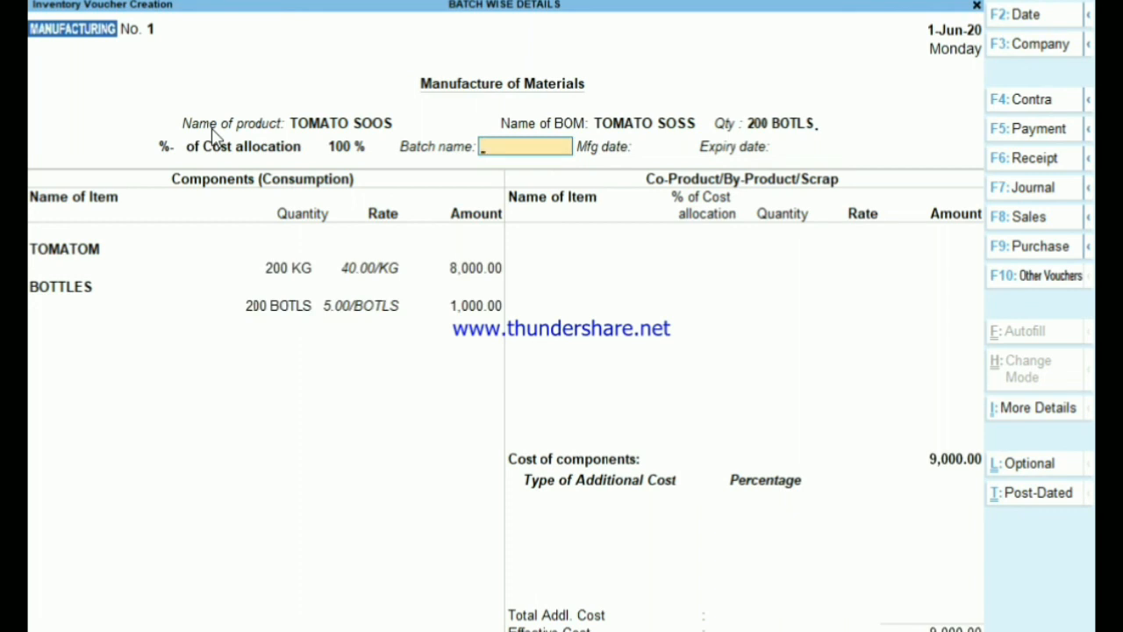
pyautogui.write('T')
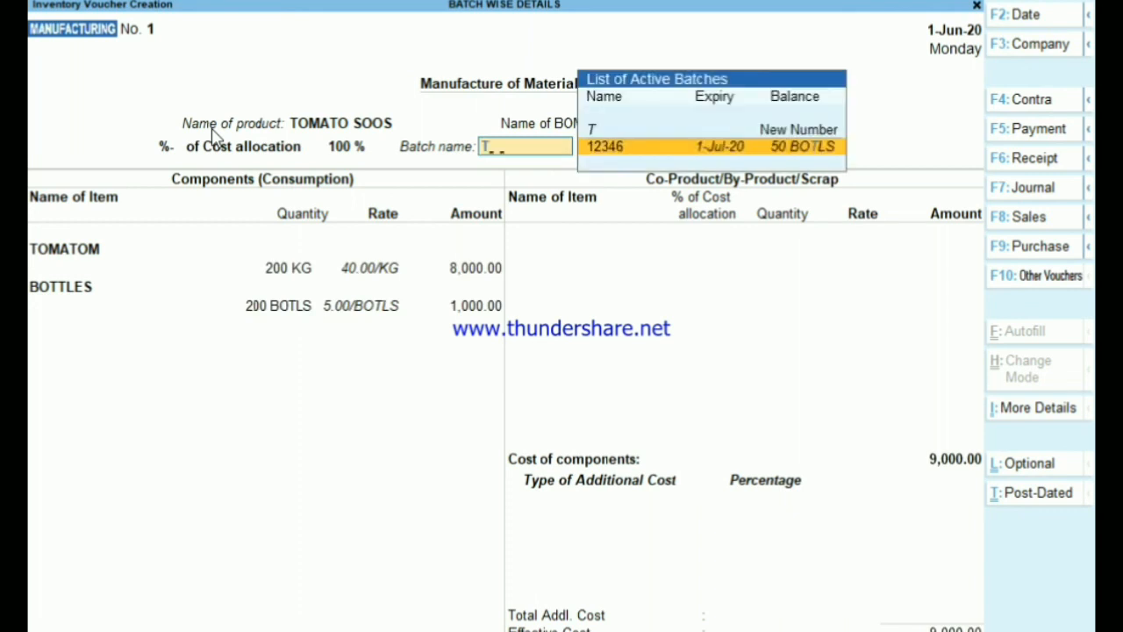
pyautogui.write('O')
pyautogui.press('BackSpace')
pyautogui.write('1211')
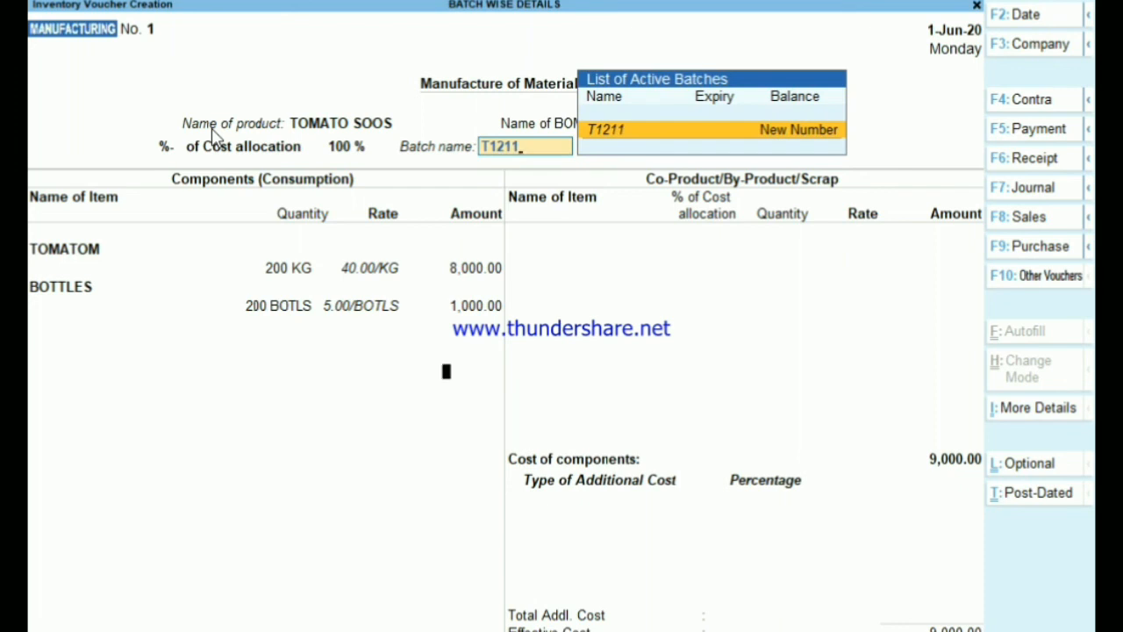
pyautogui.press('Return')
pyautogui.press('Return')
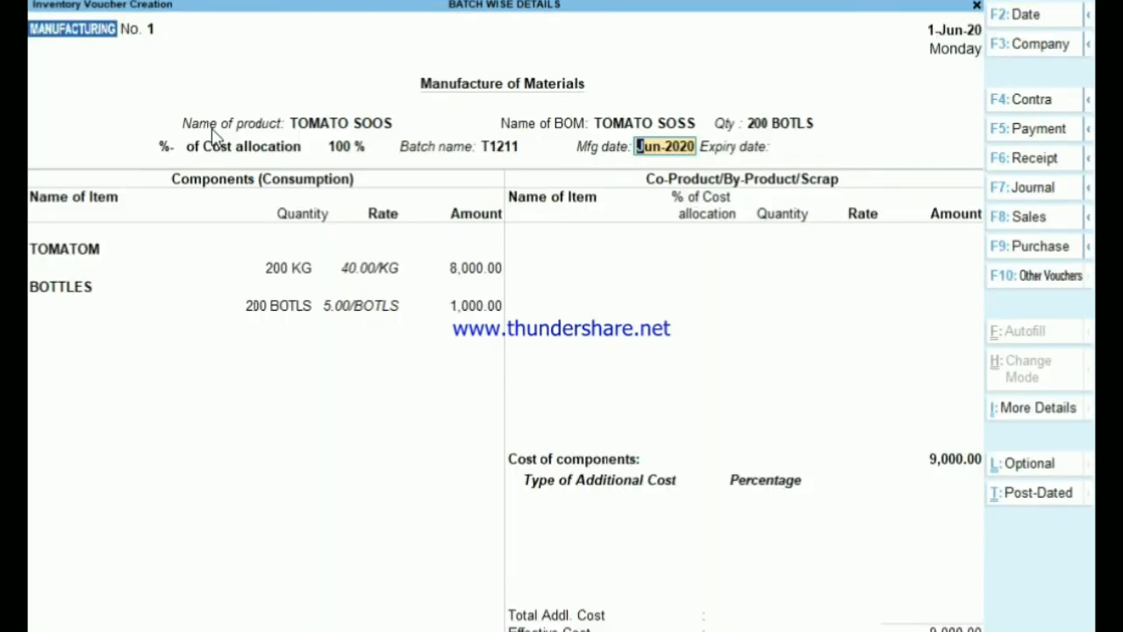
# - Accept Jun-2020 as the manufacturing date and set the batch expiry to 70 Days
pyautogui.press('Return')
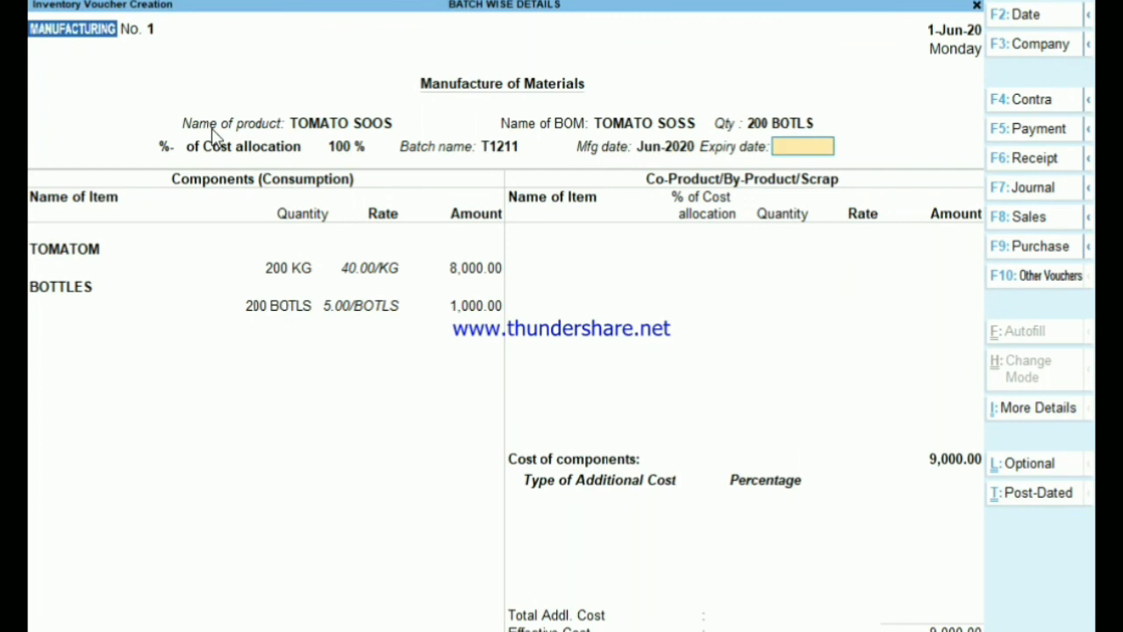
pyautogui.write('70')
pyautogui.press('Return')
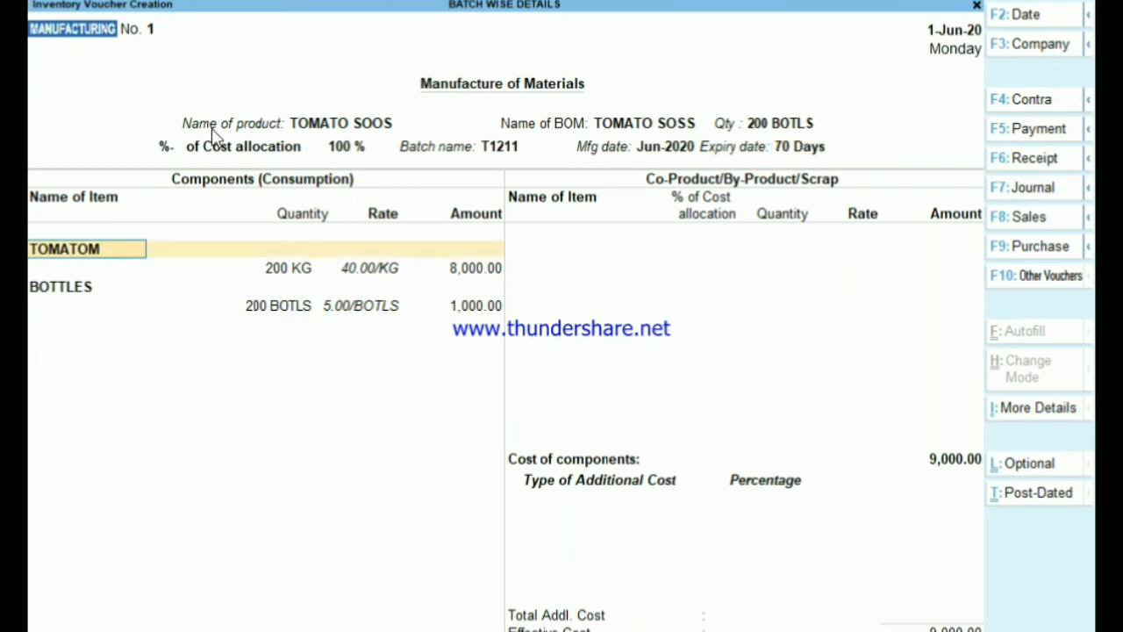
# - Accept the quantities, rates and amounts of the TOMATOM and BOTTLES component lines
pyautogui.press('Return')
pyautogui.press('Return')
pyautogui.press('Return')
pyautogui.press('Return')
pyautogui.press('Return')
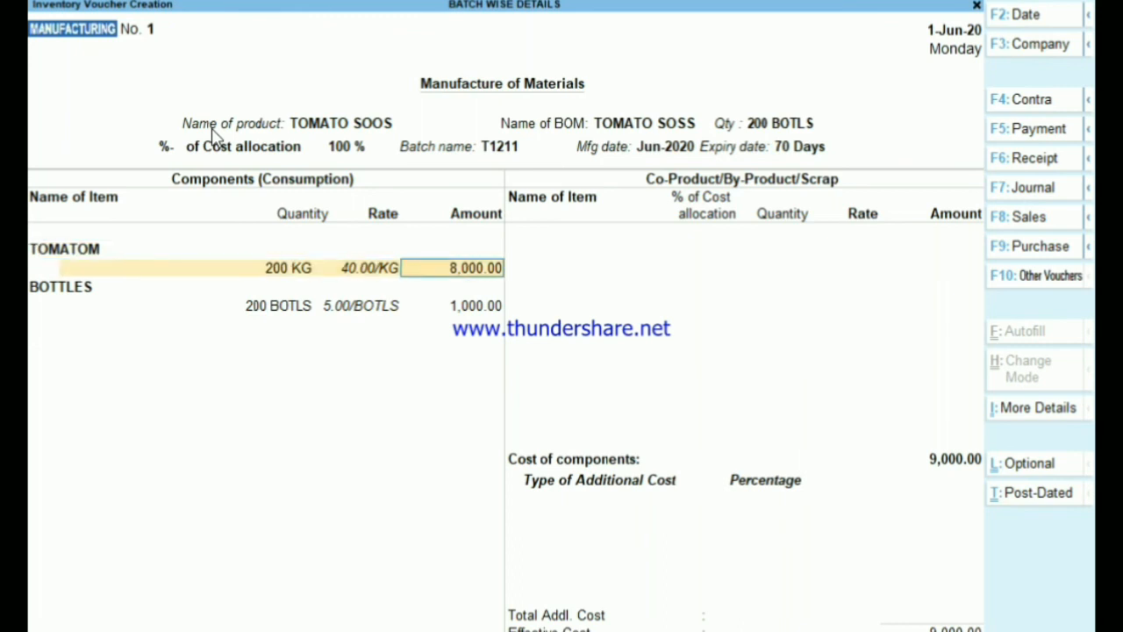
pyautogui.press('Return')
pyautogui.press('Return')
pyautogui.press('Return')
pyautogui.press('Return')
pyautogui.press('Return')
pyautogui.press('Return')
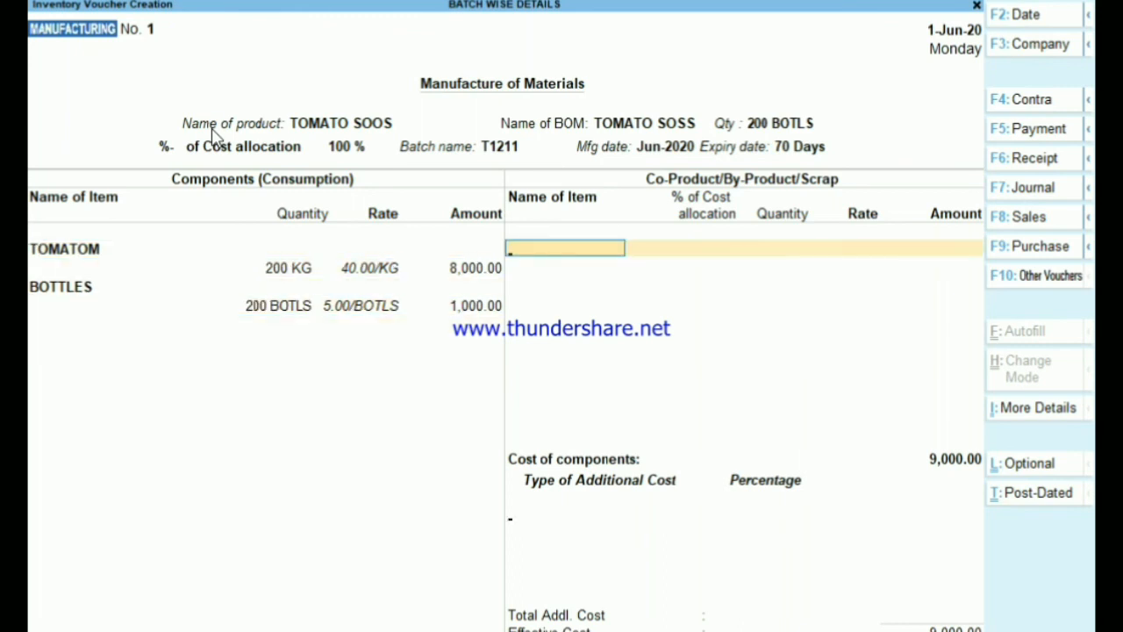
# - End the co-product and additional cost lists without entries and save the manufacturing voucher
pyautogui.press('BackSpace')
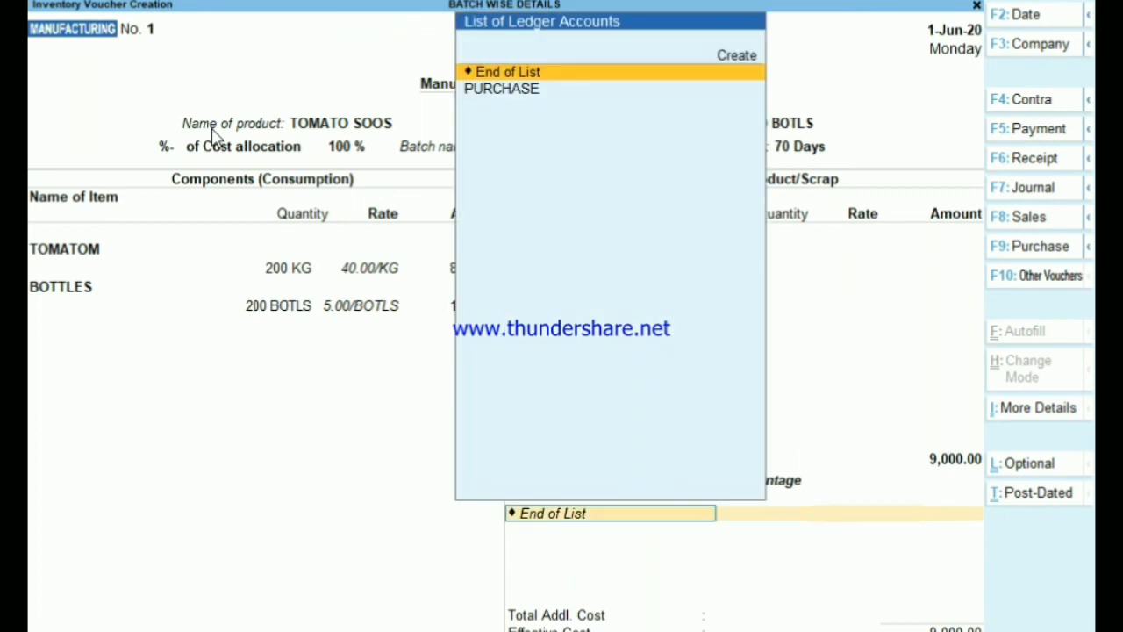
pyautogui.press('Return')
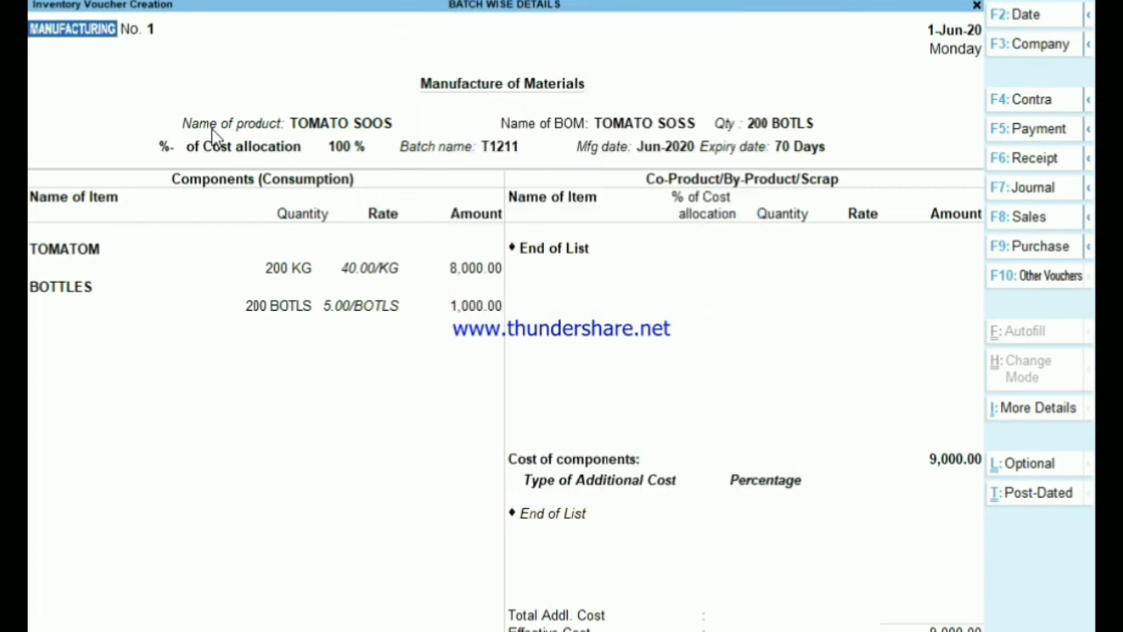
pyautogui.press('Return')
pyautogui.press('Return')
pyautogui.press('Return')
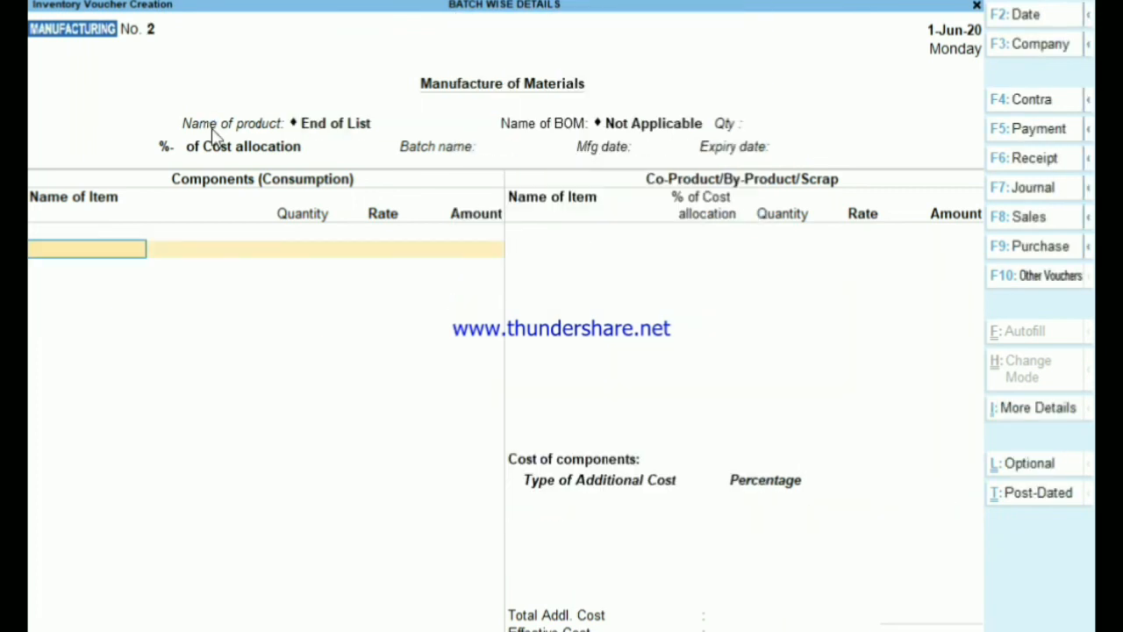
# - Leave the voucher and open the Stock Summary with its batch-wise breakdown
pyautogui.press('Escape')
pyautogui.press('Down')
pyautogui.press('Down')
pyautogui.press('Down')
pyautogui.press('Down')
pyautogui.press('Down')
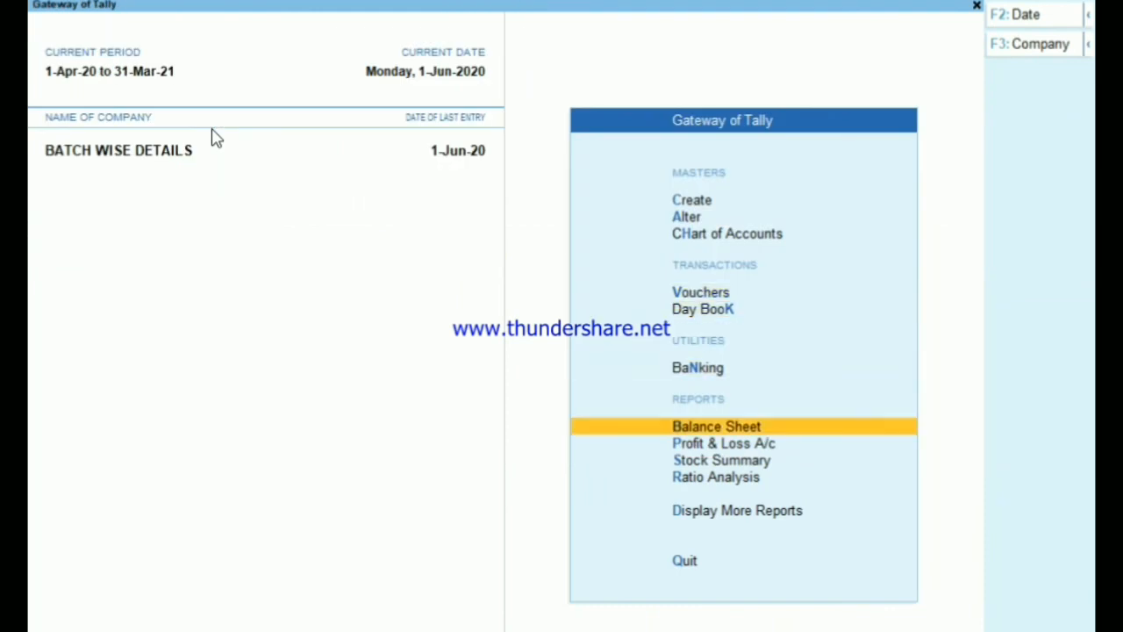
pyautogui.press('Return')
pyautogui.hotkey('alt', 'F5')
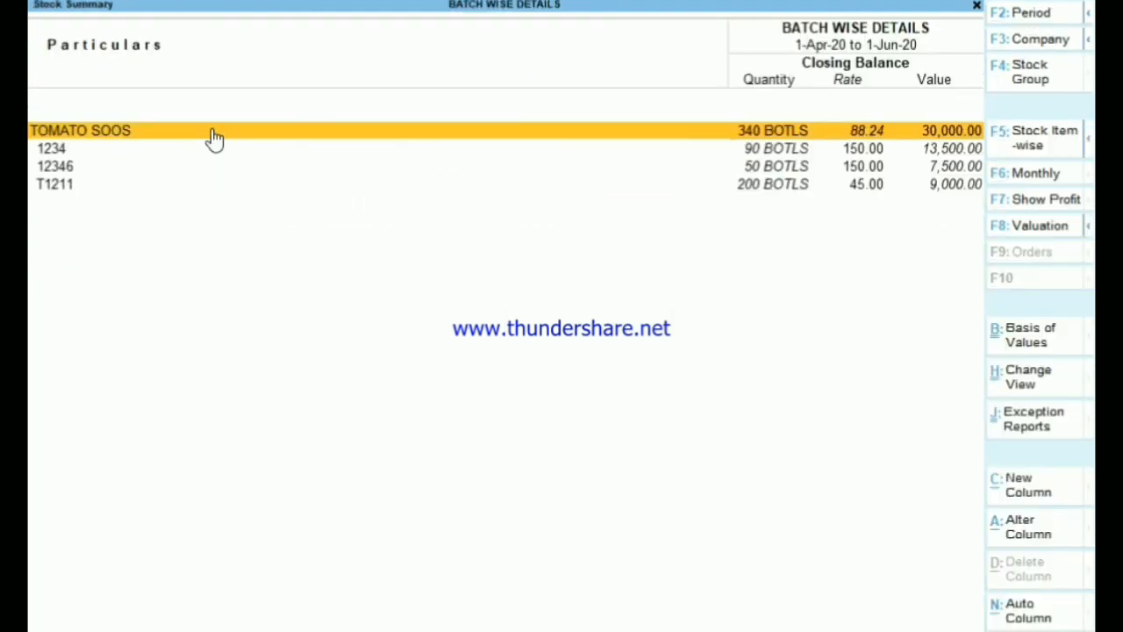
# - Examine the closing quantity, rate and value of each TOMATO SOOS batch in the Stock Summary, including T1211
pyautogui.press('Down')
pyautogui.press('Down')
pyautogui.press('Down')
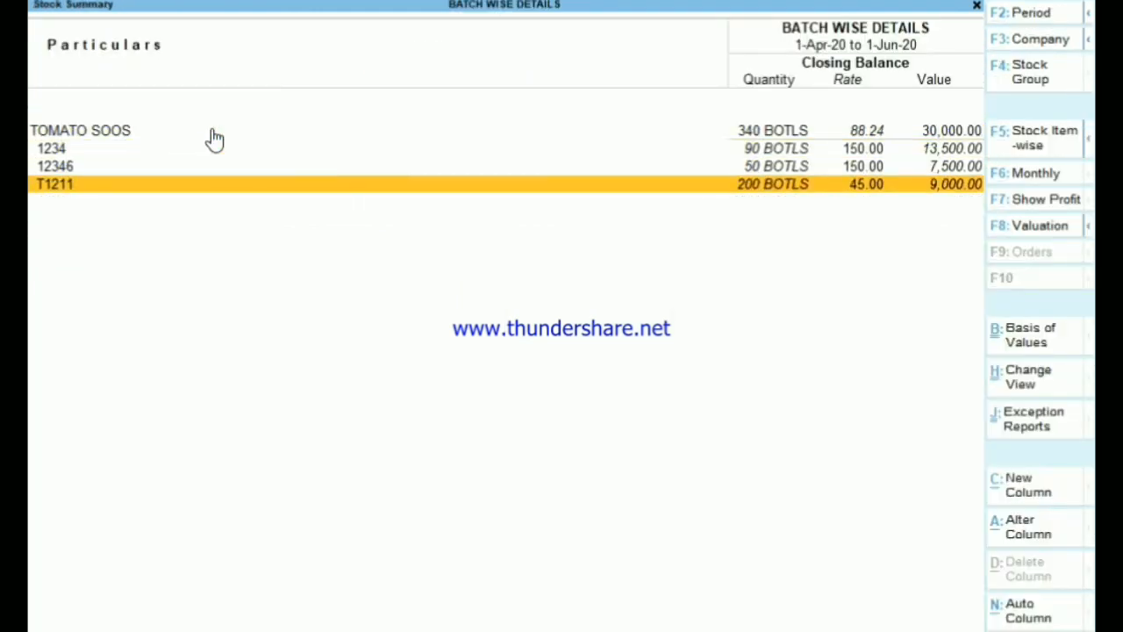
pyautogui.press('Up')
pyautogui.press('Up')
pyautogui.press('Up')
pyautogui.hotkey('alt', 'F5')
pyautogui.hotkey('alt', 'F5')
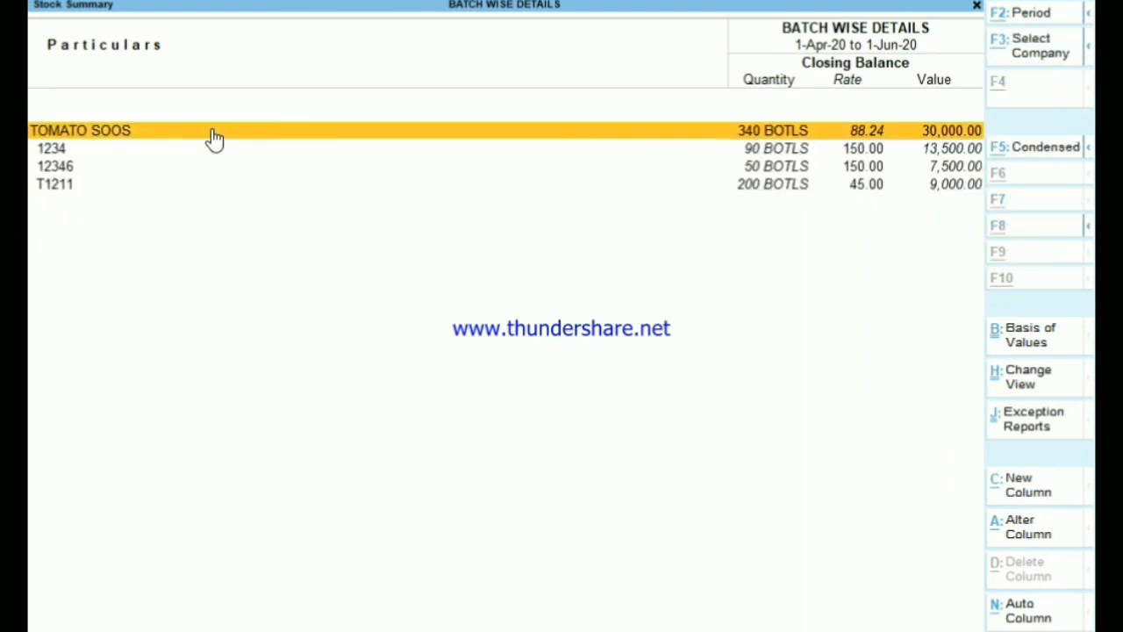
pyautogui.press('Down')
pyautogui.press('Down')
pyautogui.press('Down')
pyautogui.press('Up')
pyautogui.press('Up')
pyautogui.press('Up')
pyautogui.press('Escape')
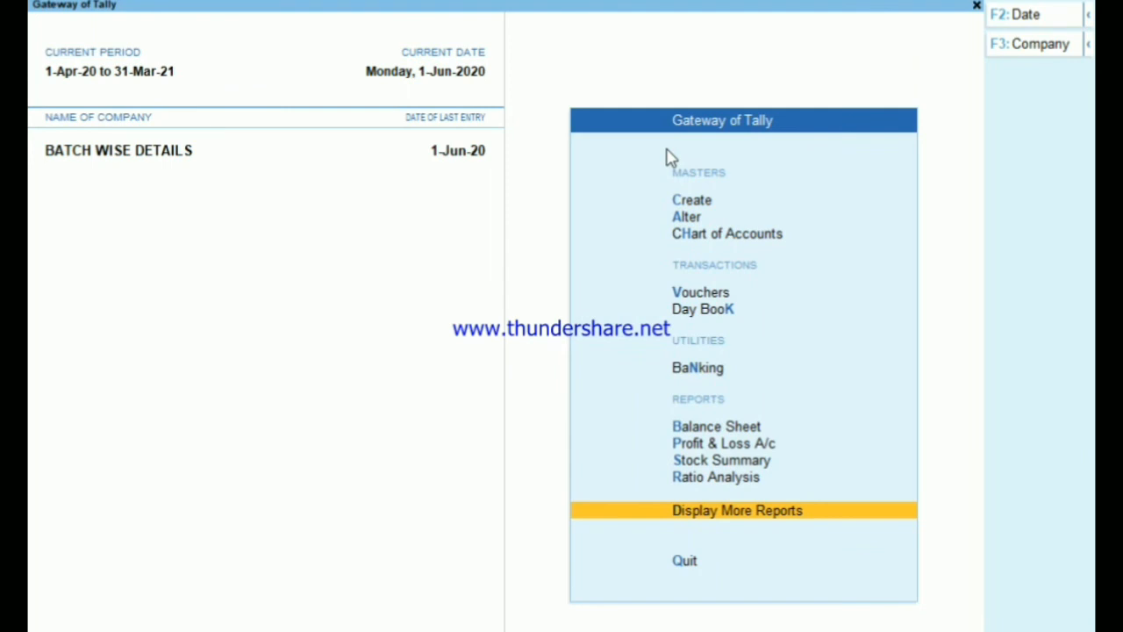
# - Open the Batch report among the inventory books and choose TOMATO SOOS as the item
pyautogui.press('Return')
pyautogui.press('Down')
pyautogui.press('Down')
pyautogui.press('Down')
pyautogui.press('Down')
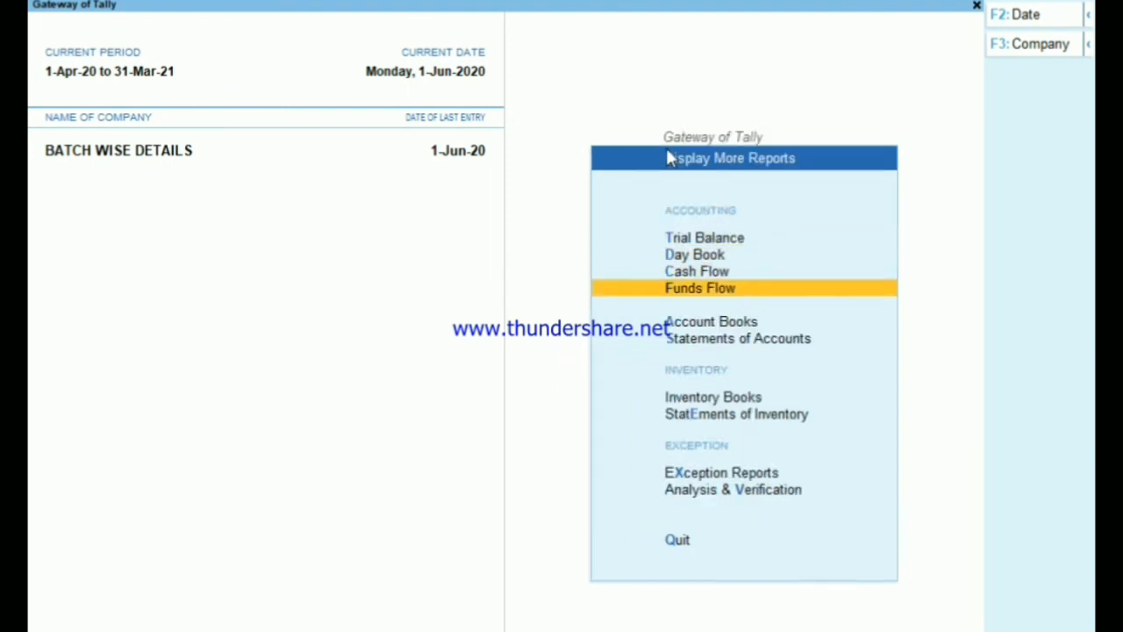
pyautogui.press('Down')
pyautogui.press('Down')
pyautogui.press('Return')
pyautogui.press('Down')
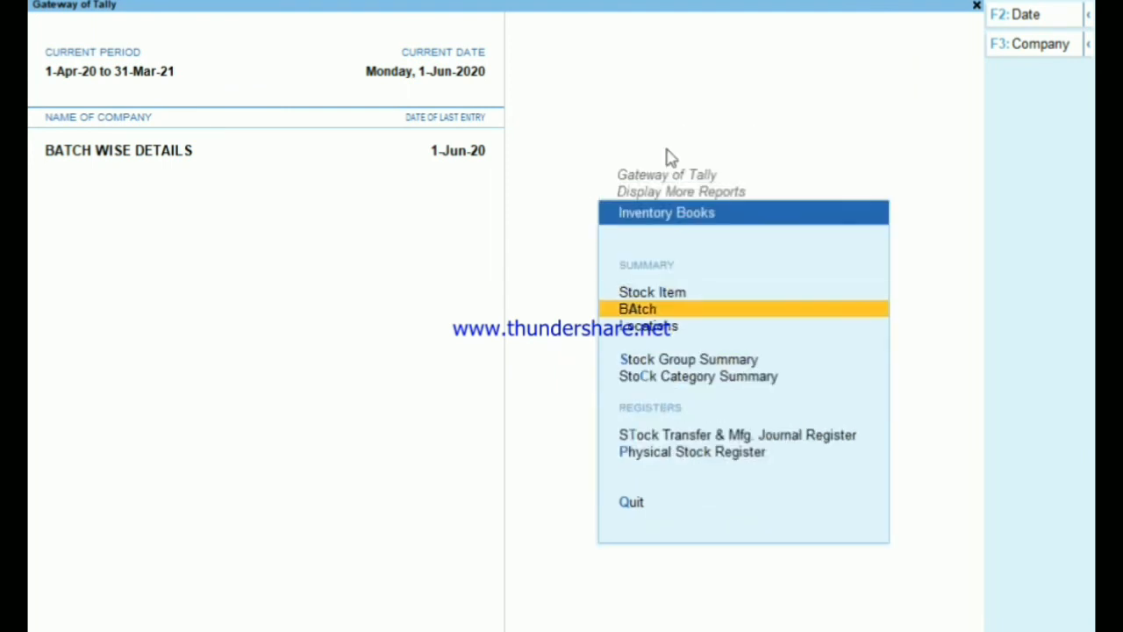
pyautogui.press('Return')
pyautogui.press('Return')
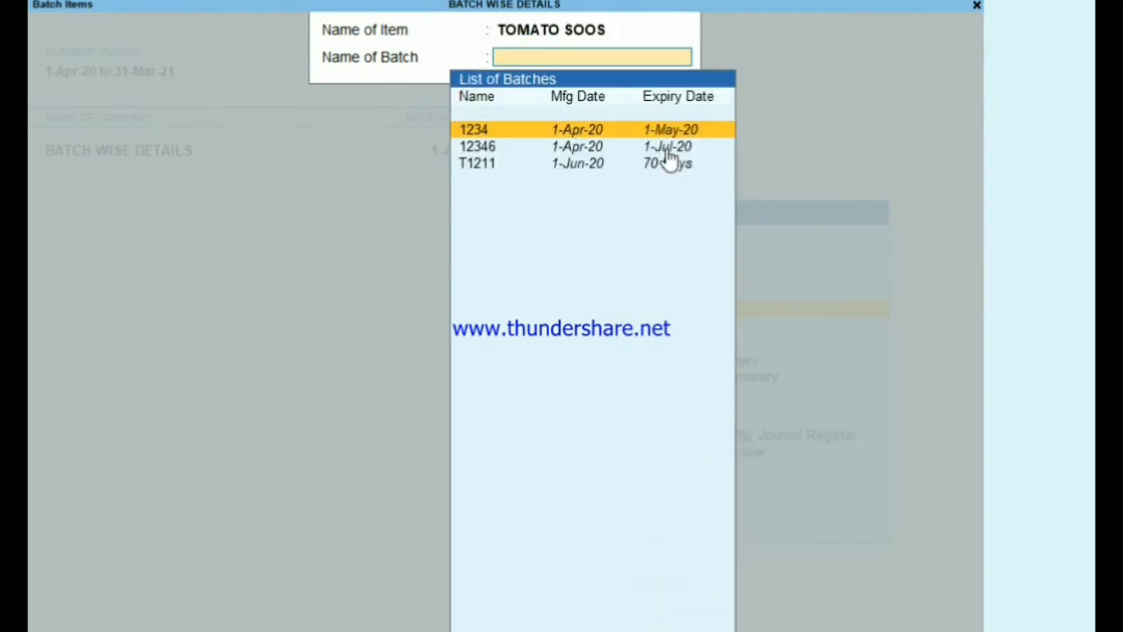
# - View the vouchers of batch T1211, then return to the Gateway of Tally
pyautogui.press('Down')
pyautogui.press('Down')
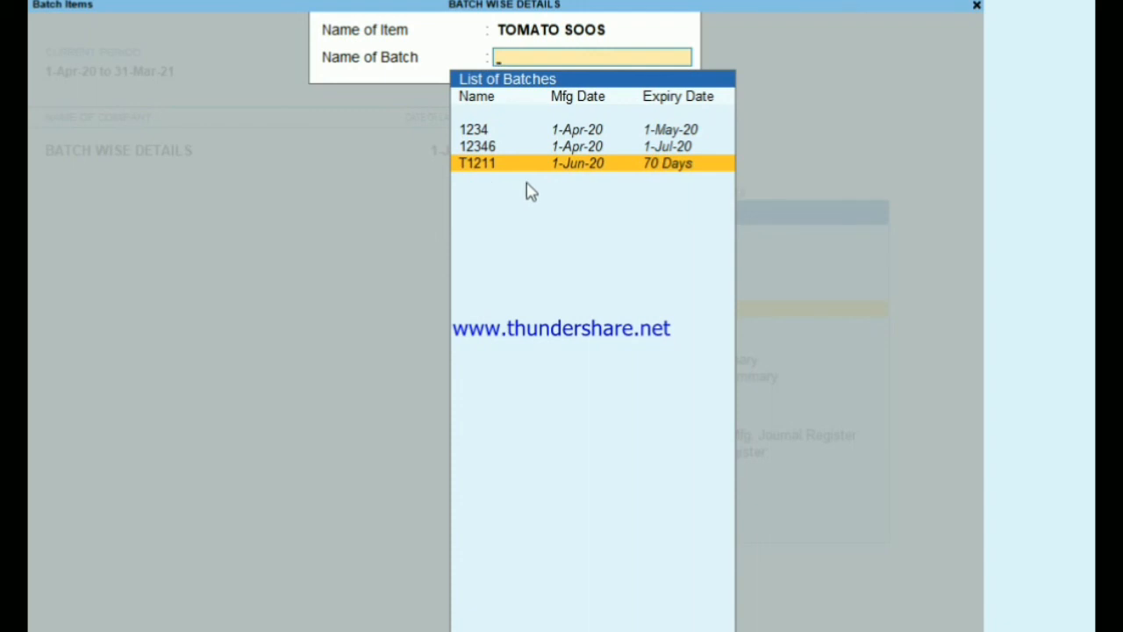
pyautogui.click(708, 172)
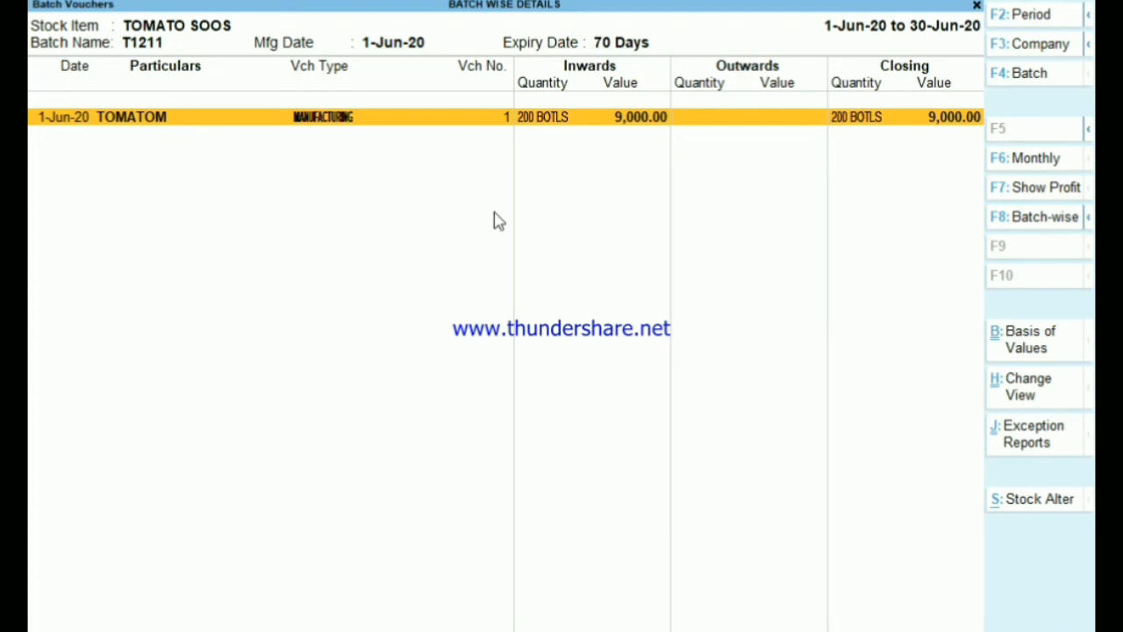
pyautogui.press('Escape')
pyautogui.press('Escape')
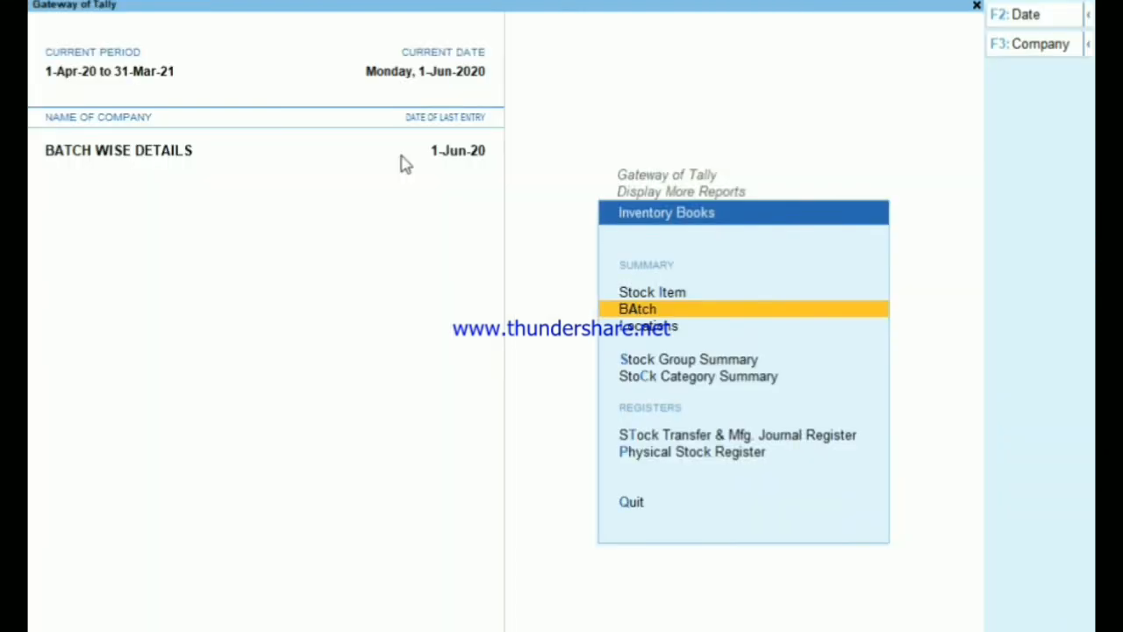
pyautogui.rightClick(394, 204)
pyautogui.rightClick(394, 205)
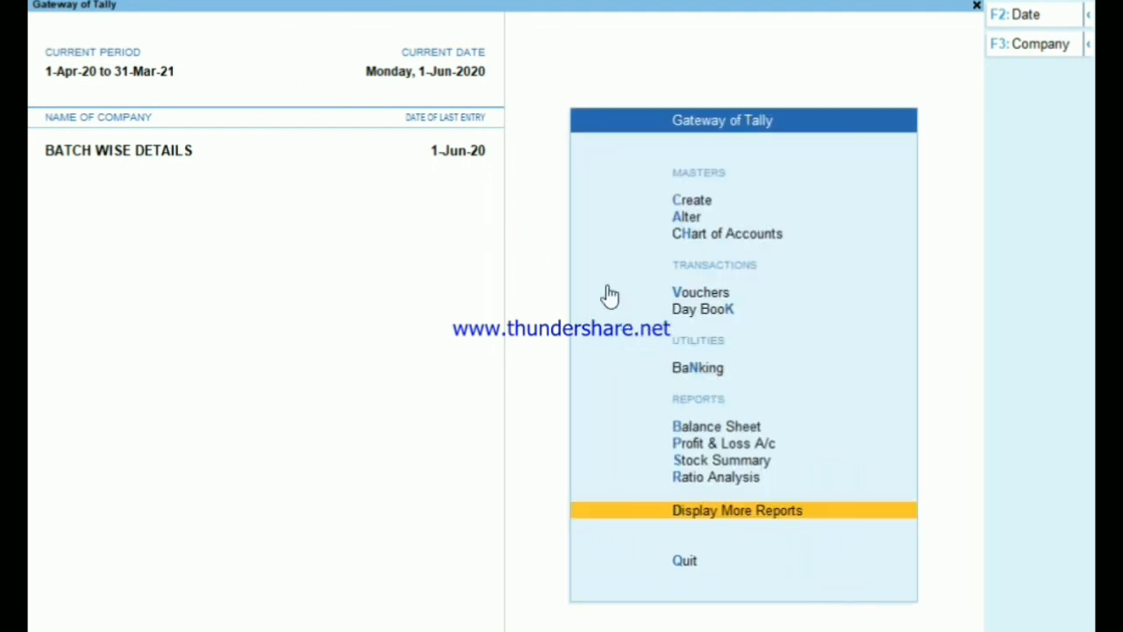